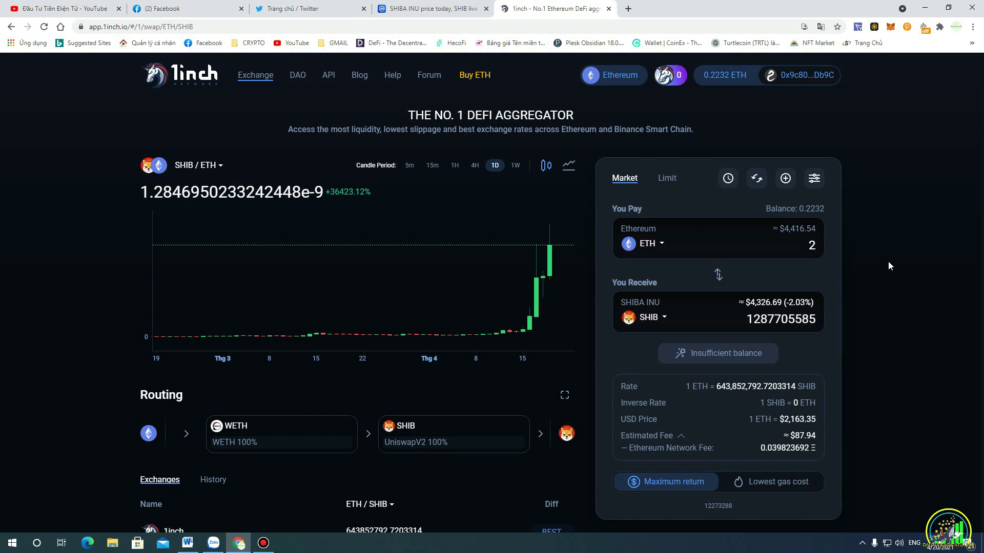
- Check that MetaMask holds 11022.363 USDT, then open a new empty browser tab
left_click(890, 26)
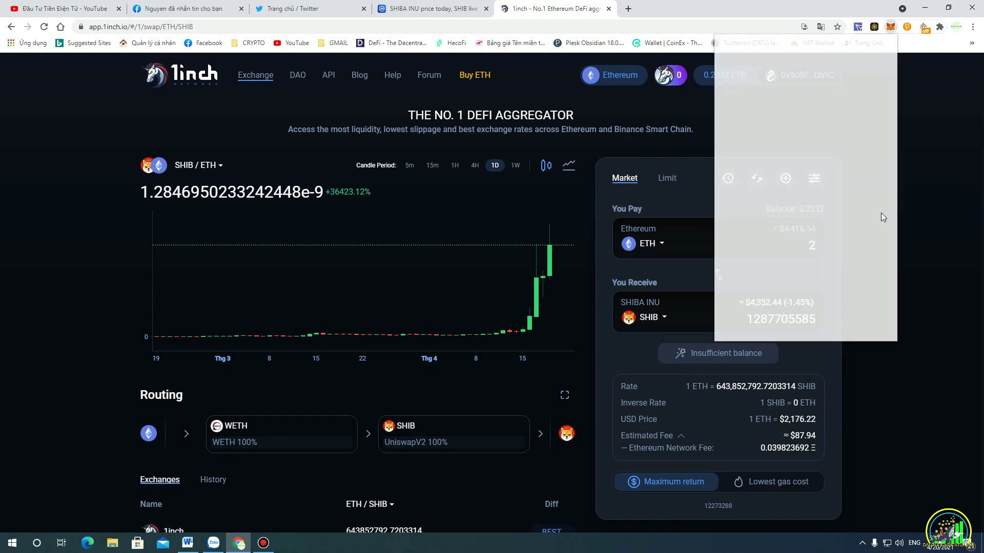
scroll(796, 251, "down", 5)
scroll(820, 236, "up", 5)
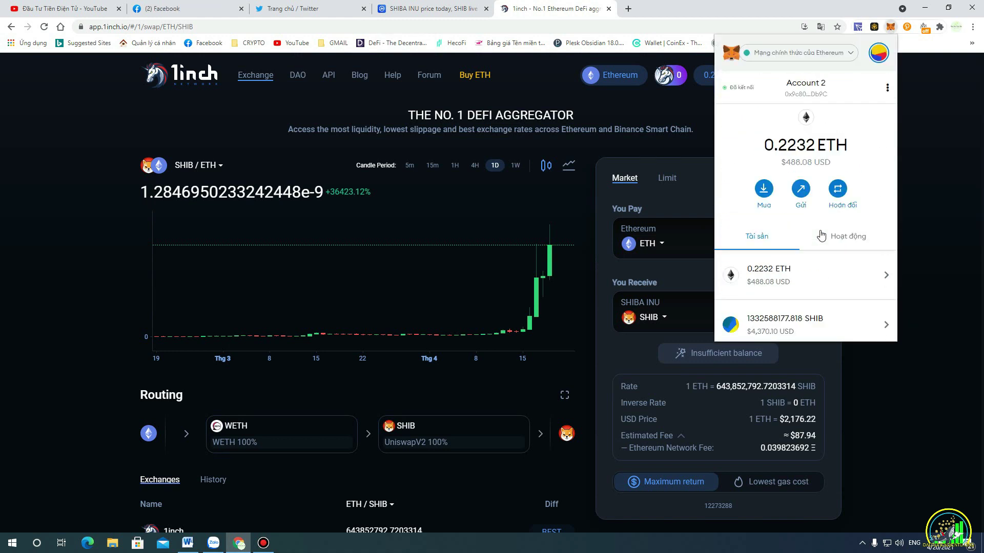
scroll(819, 237, "down", 3)
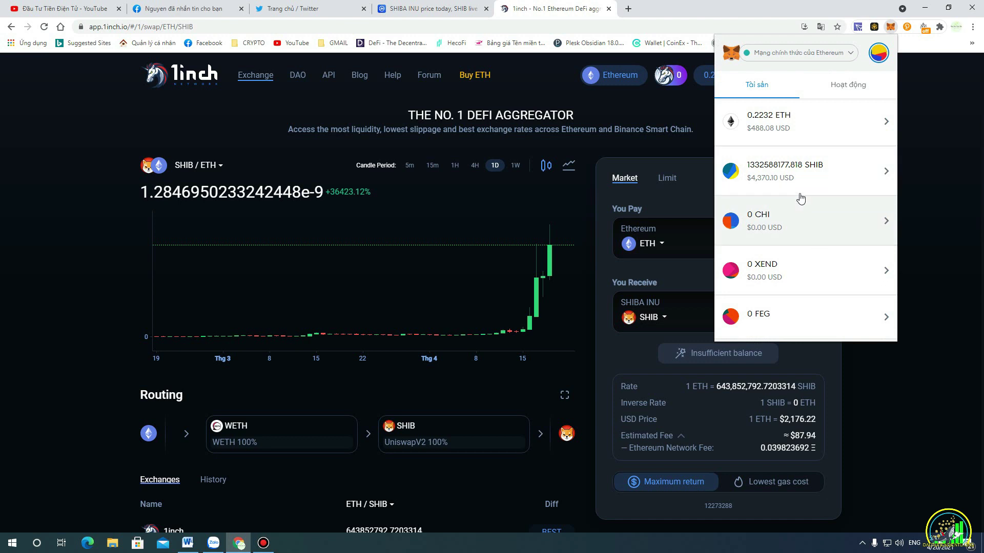
scroll(801, 198, "down", 4)
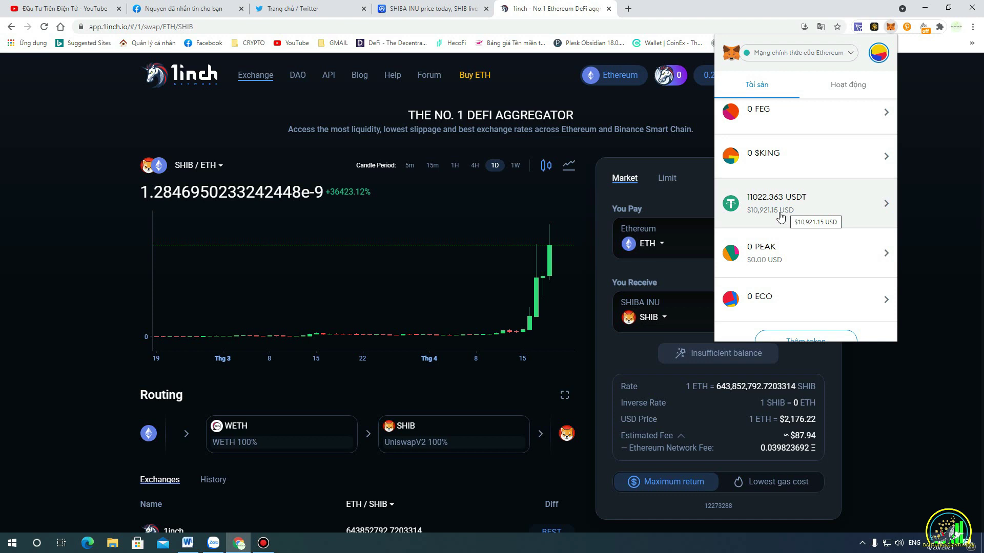
left_click(628, 8)
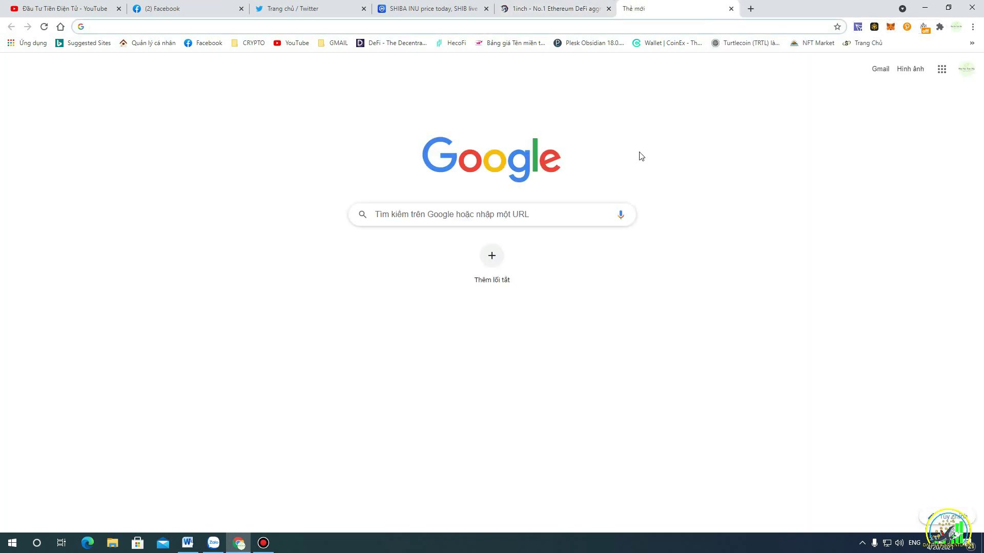
- Load binance.com from the address bar and dismiss the translation offer
left_click(236, 26)
type("binance.com")
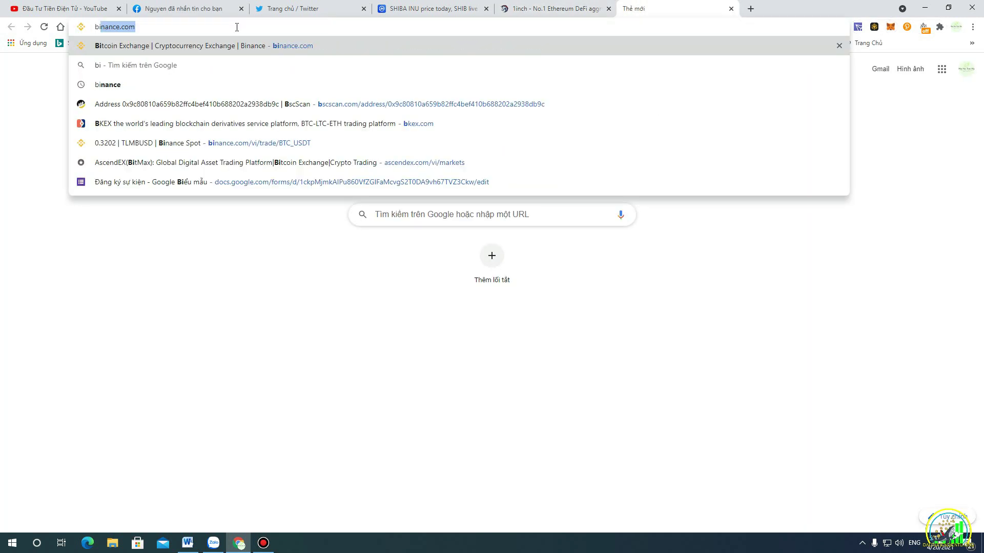
key("Return")
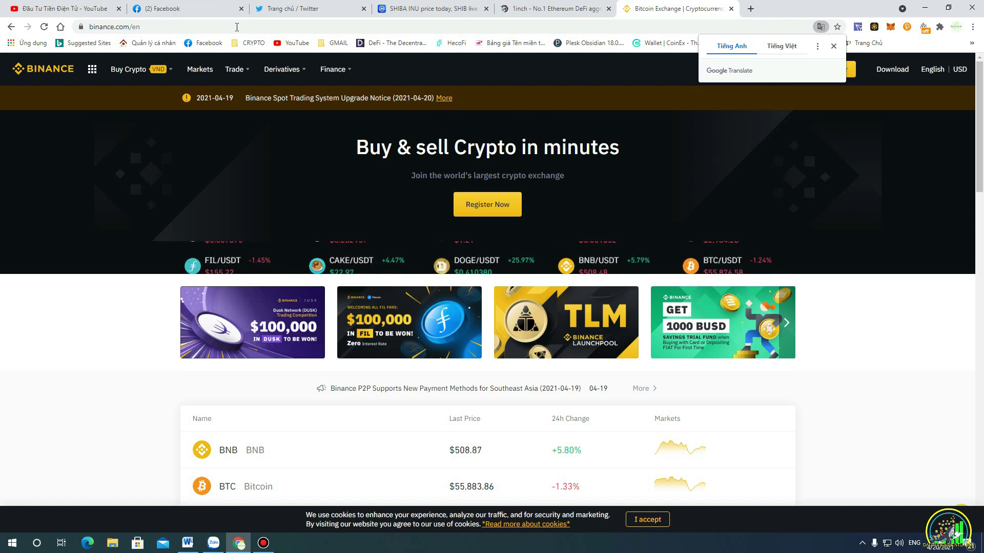
left_click(880, 100)
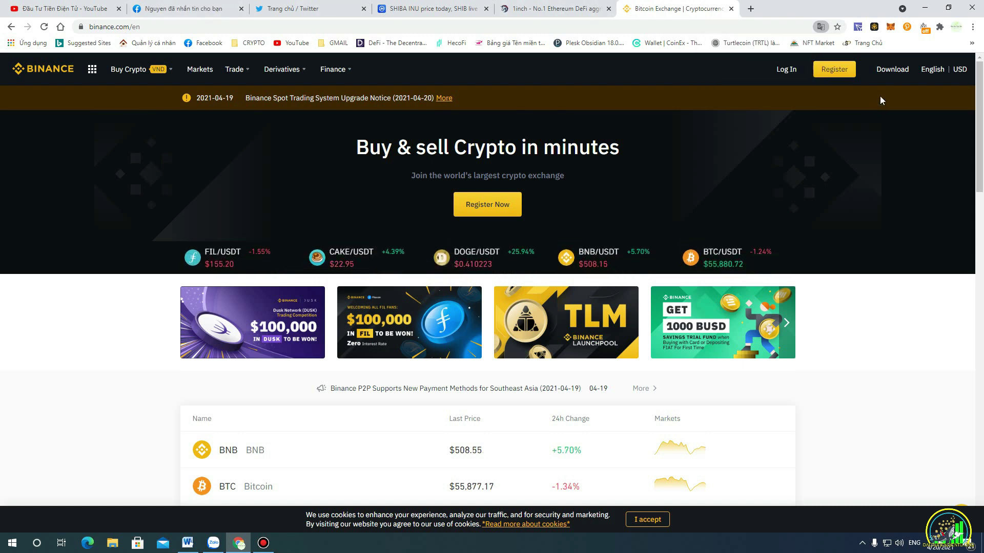
- Log in to Binance, solving the slider puzzle and entering the Google Authenticator code
left_click(793, 72)
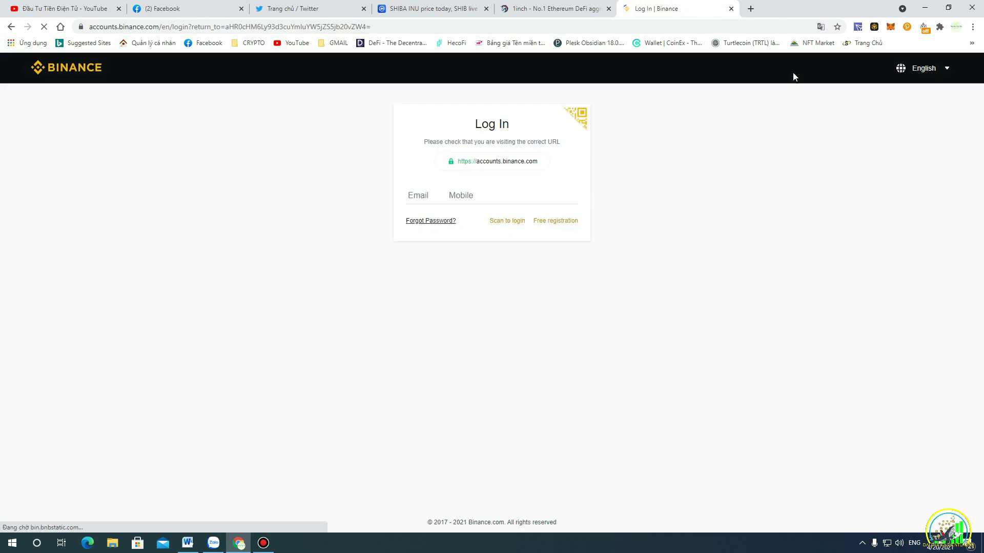
left_click(513, 322)
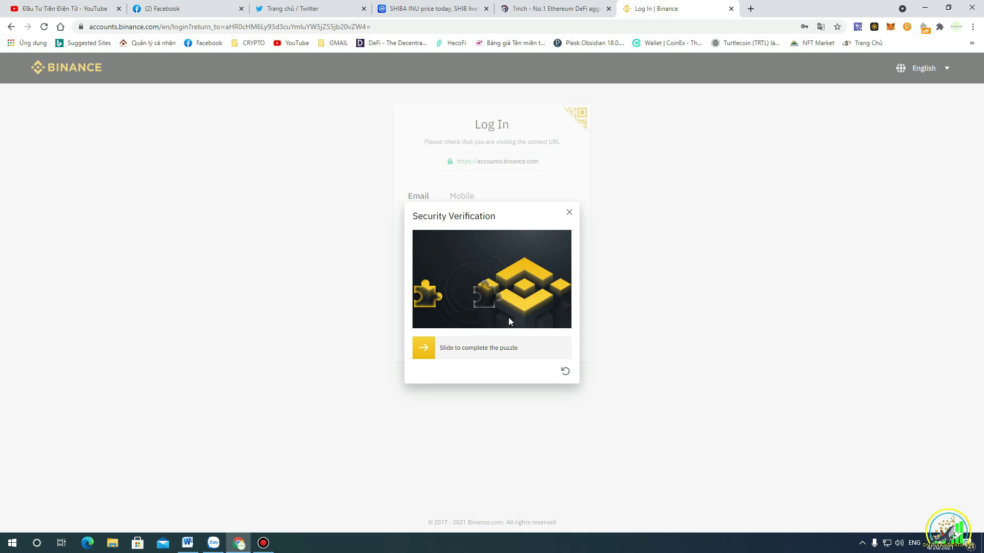
left_click_drag(423, 348, 485, 354)
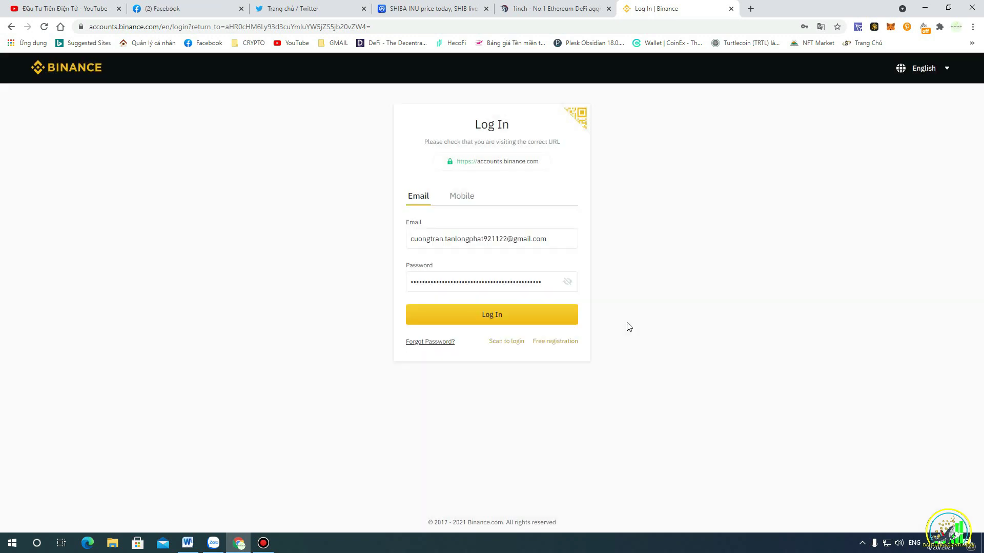
left_click(458, 203)
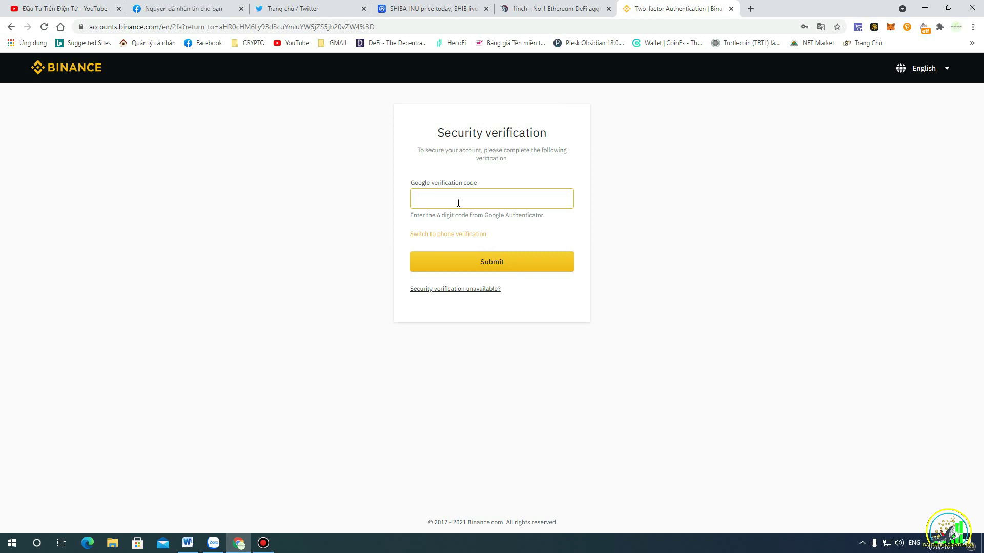
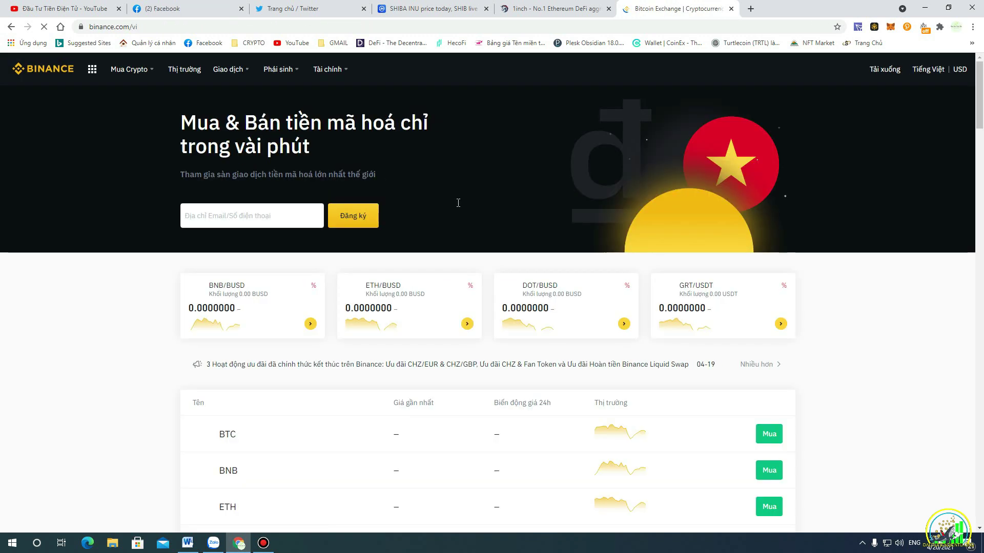
- From Binance wallet overview, start a crypto deposit, pick USDT and copy its ERC20 address
mouse_move(757, 69)
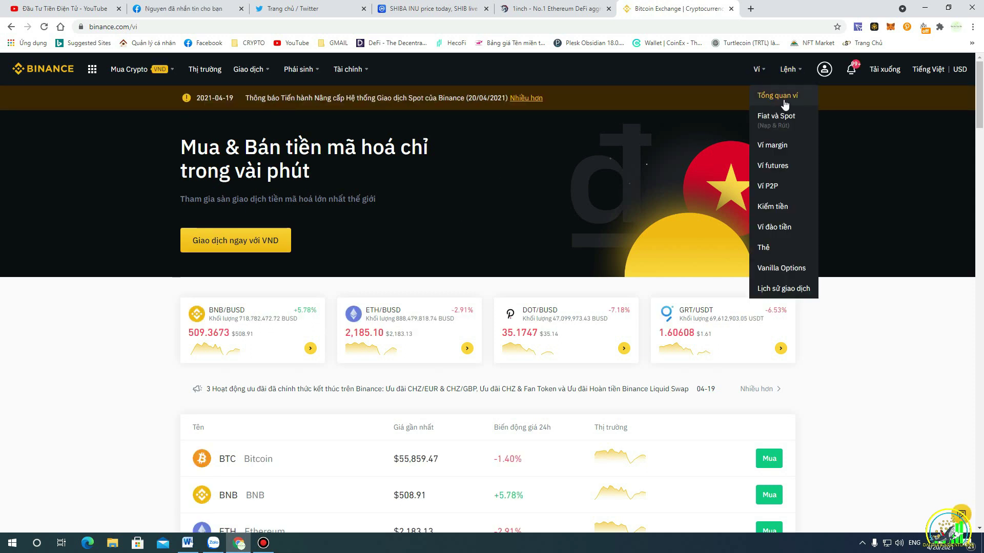
left_click(769, 95)
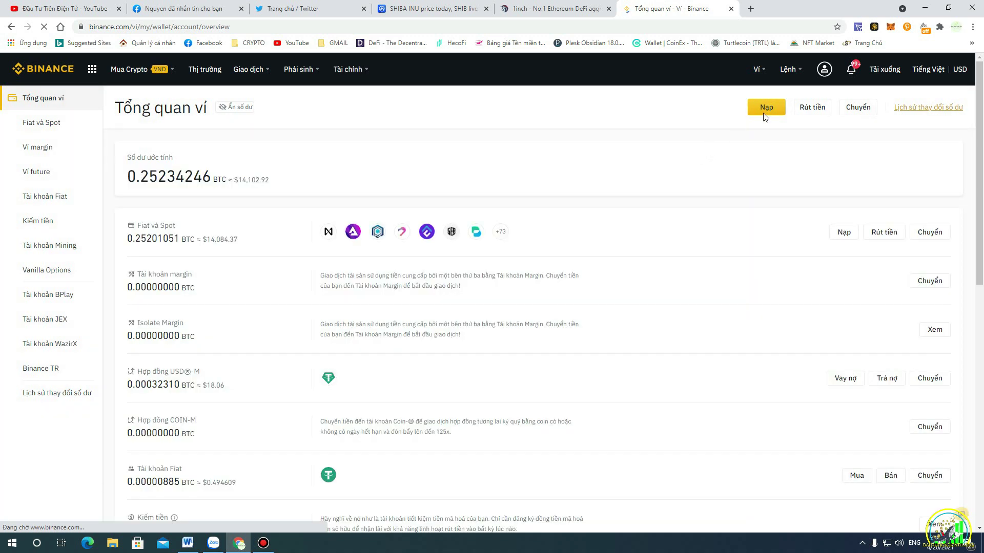
left_click(767, 108)
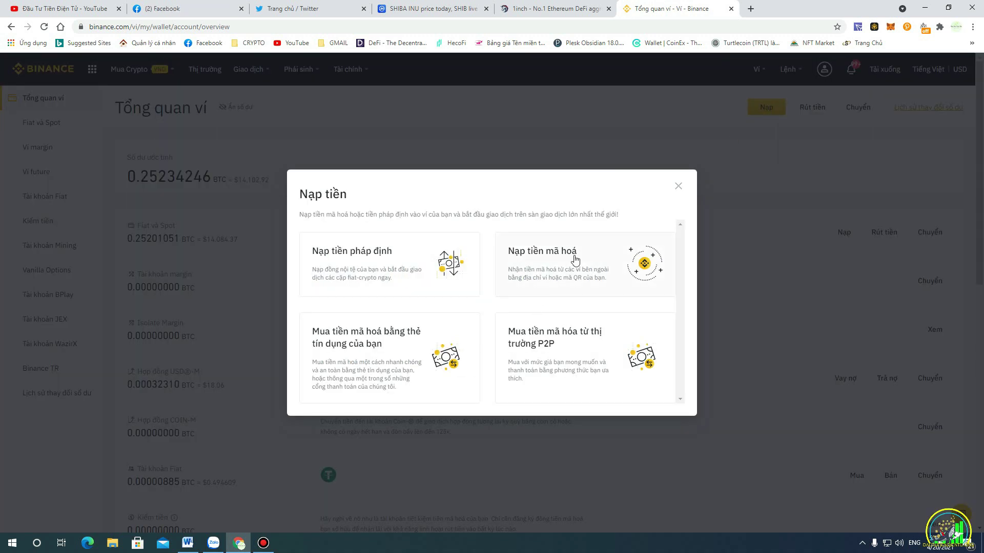
left_click(573, 257)
left_click(230, 219)
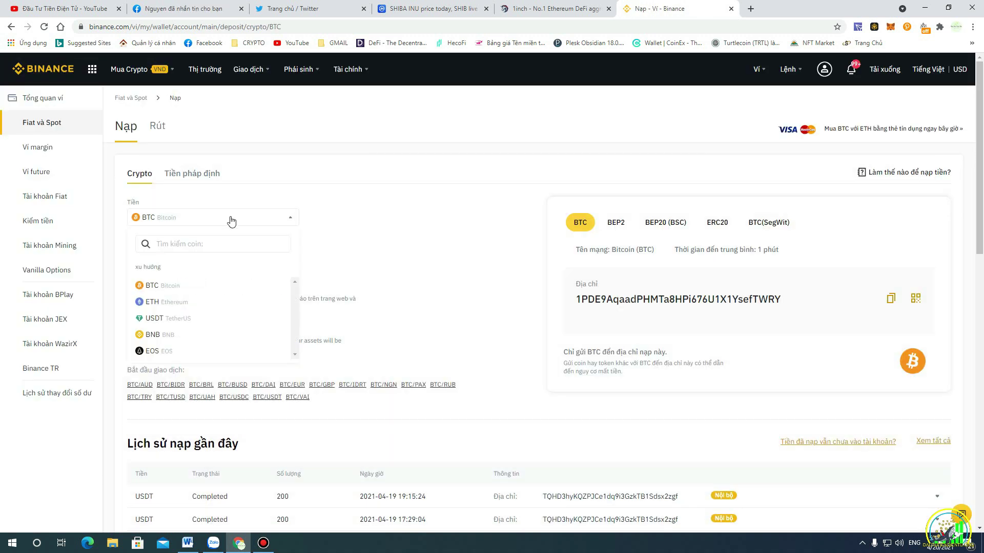
left_click(169, 318)
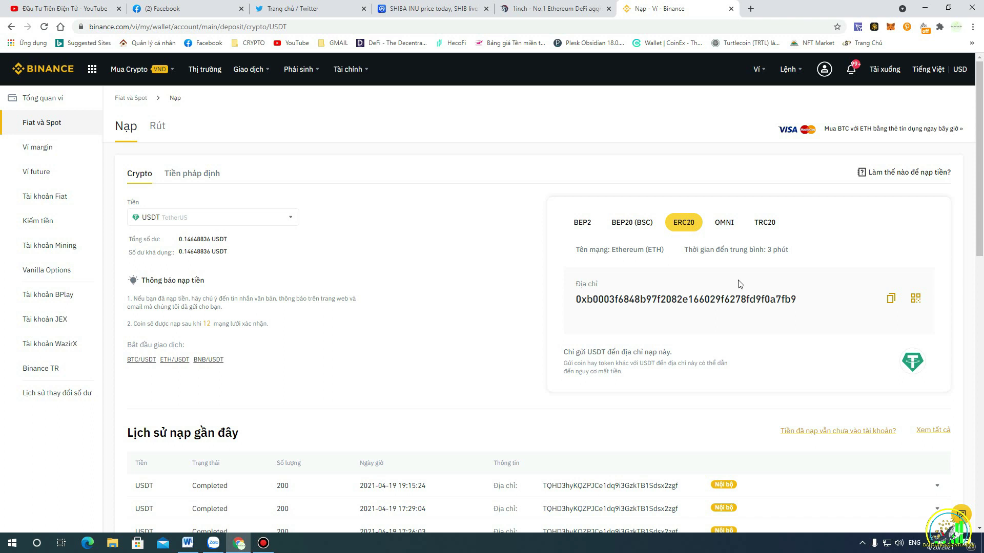
left_click(888, 299)
left_click(556, 9)
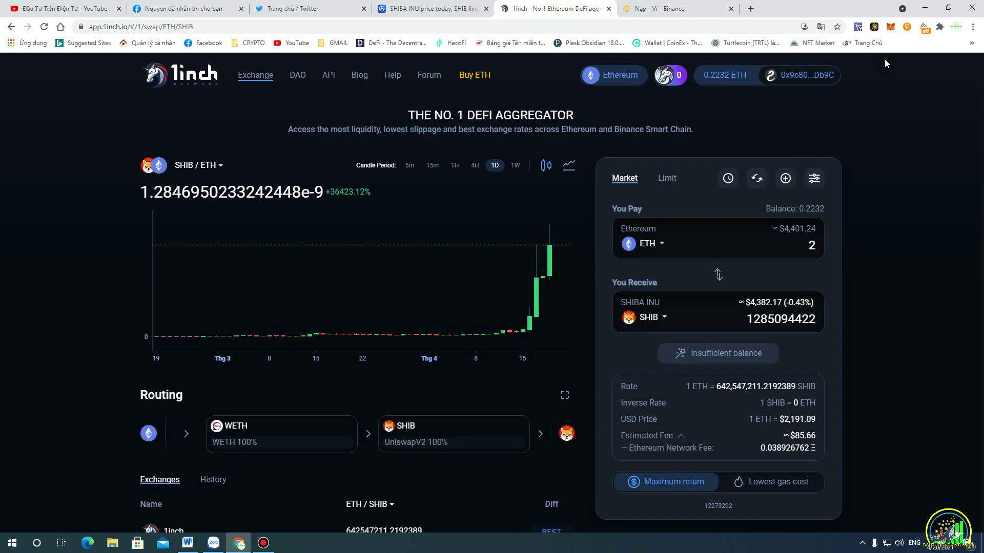
- Start a USDT send in MetaMask, paste the Binance deposit address and compare it on Binance
left_click(891, 26)
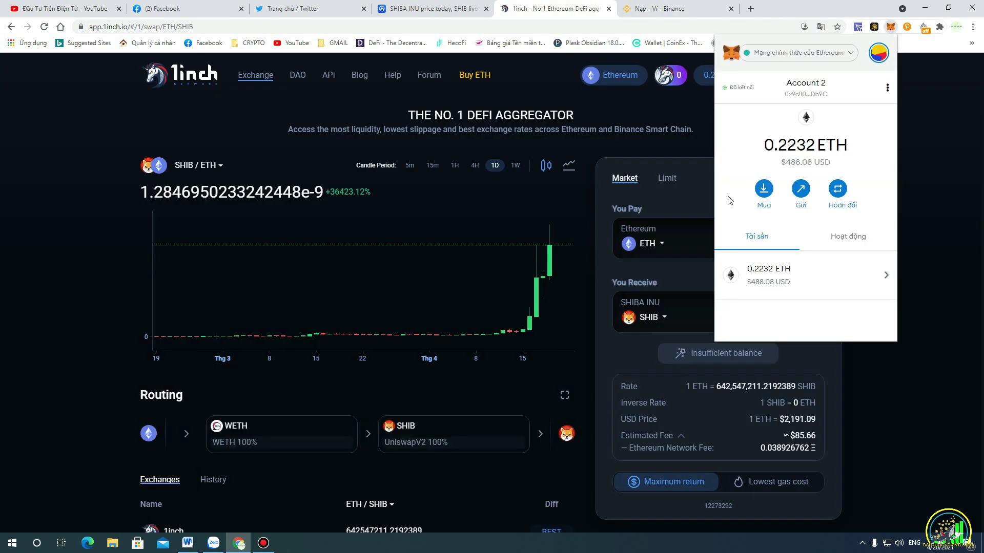
scroll(830, 261, "down", 6)
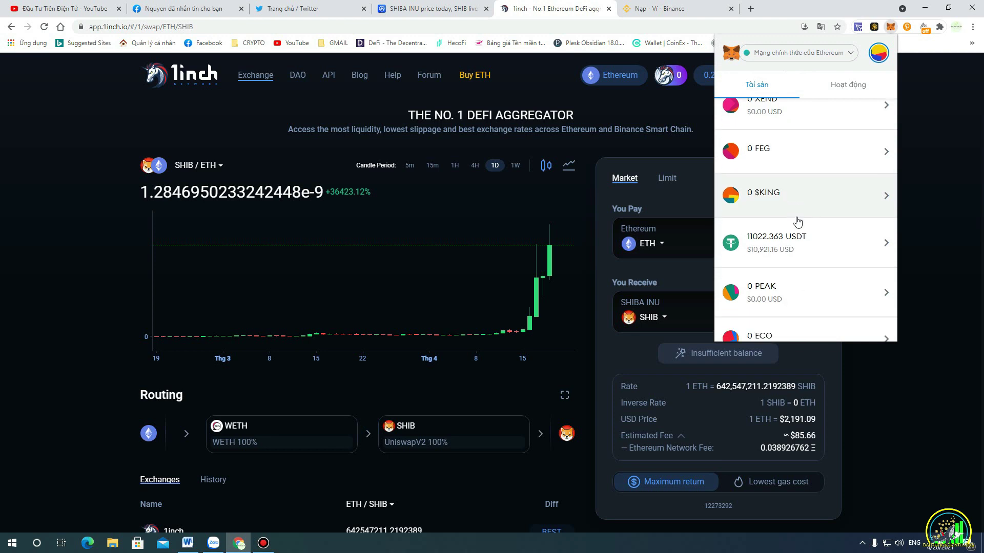
left_click(784, 236)
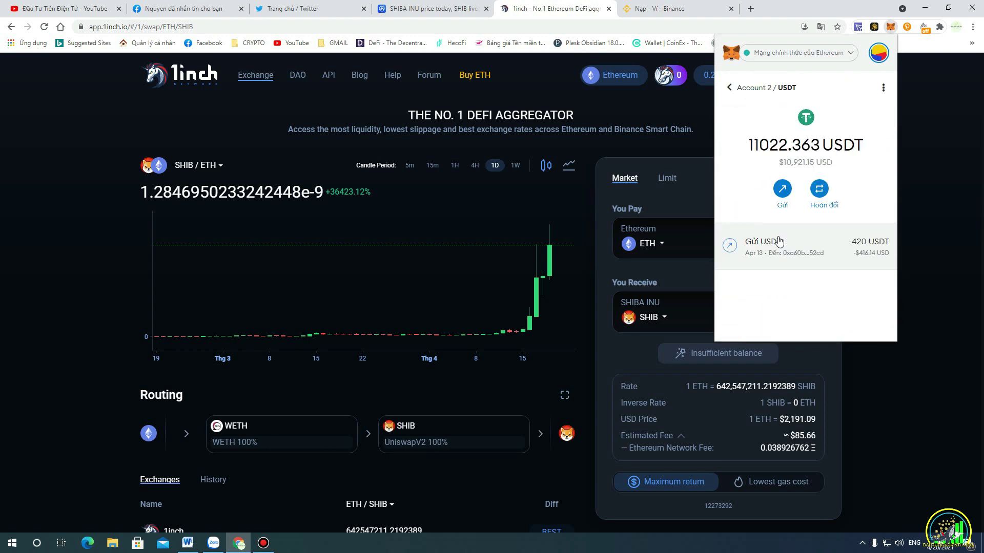
left_click(784, 192)
key("ctrl+v")
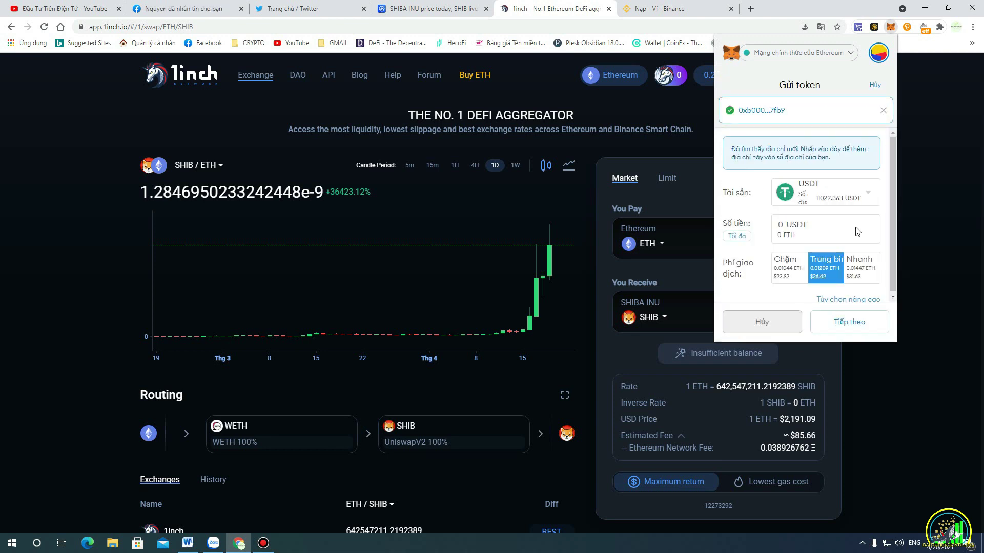
left_click(673, 7)
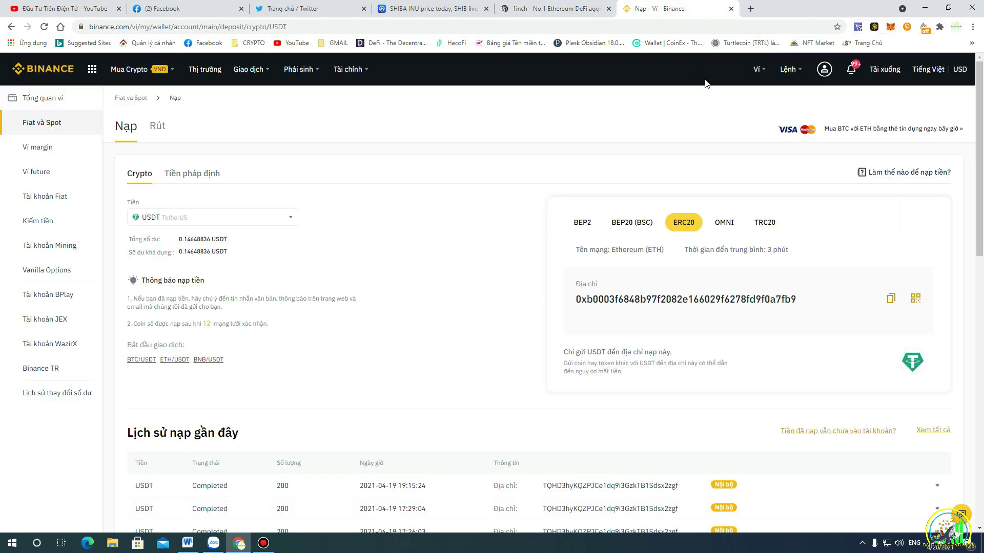
left_click(556, 8)
- Send the maximum 11022.363338 USDT to the recent deposit address and confirm the transfer
left_click(891, 26)
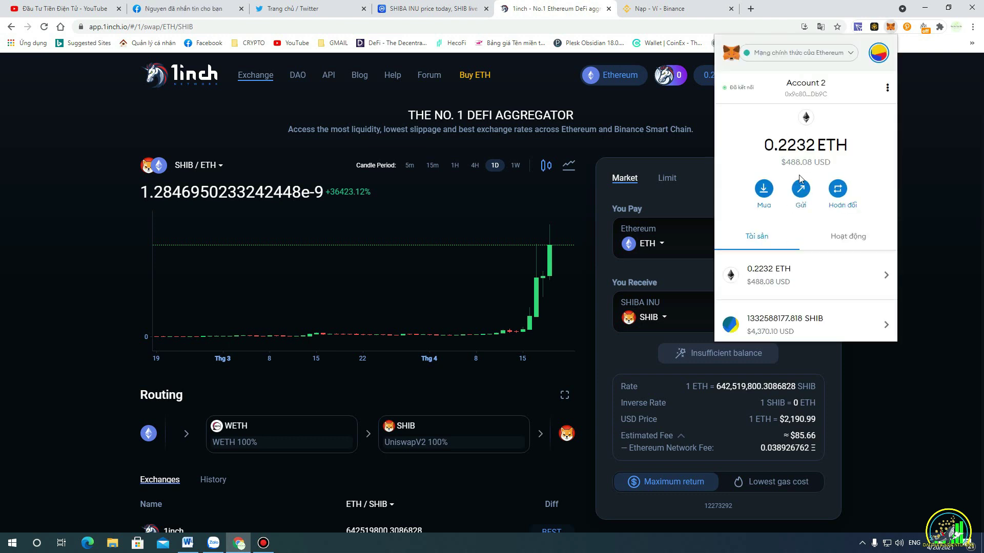
scroll(808, 264, "down", 3)
left_click(807, 188)
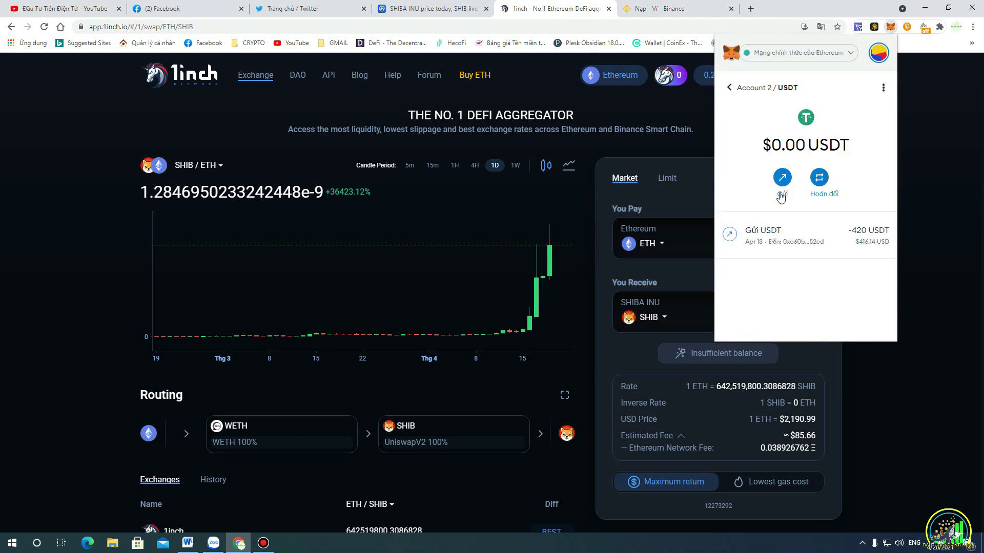
left_click(784, 195)
left_click(783, 193)
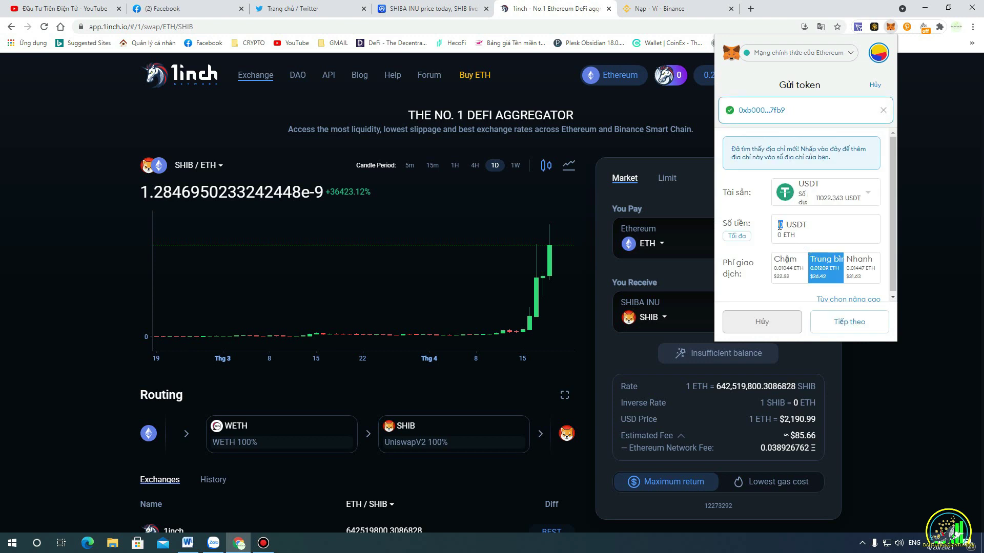
left_click(738, 237)
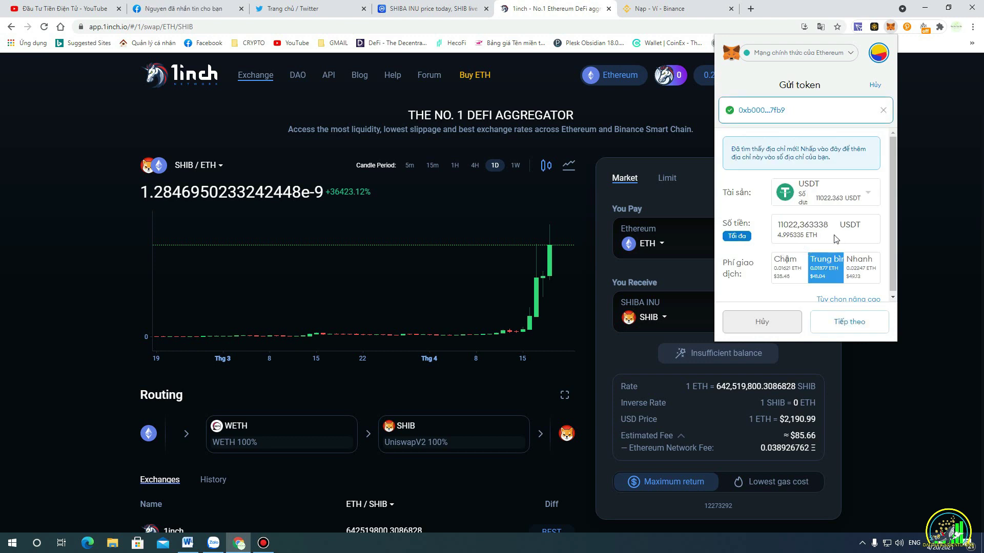
left_click(850, 323)
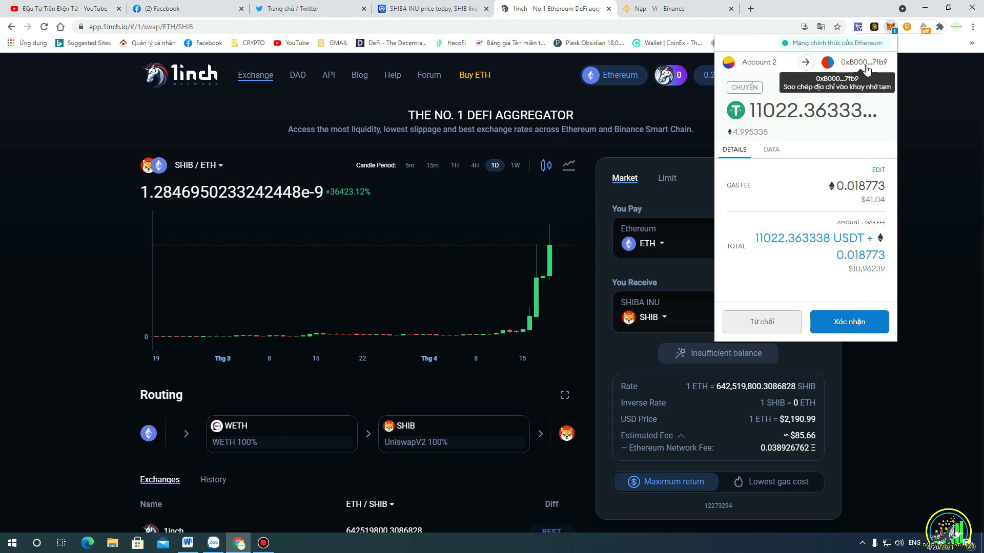
left_click(863, 327)
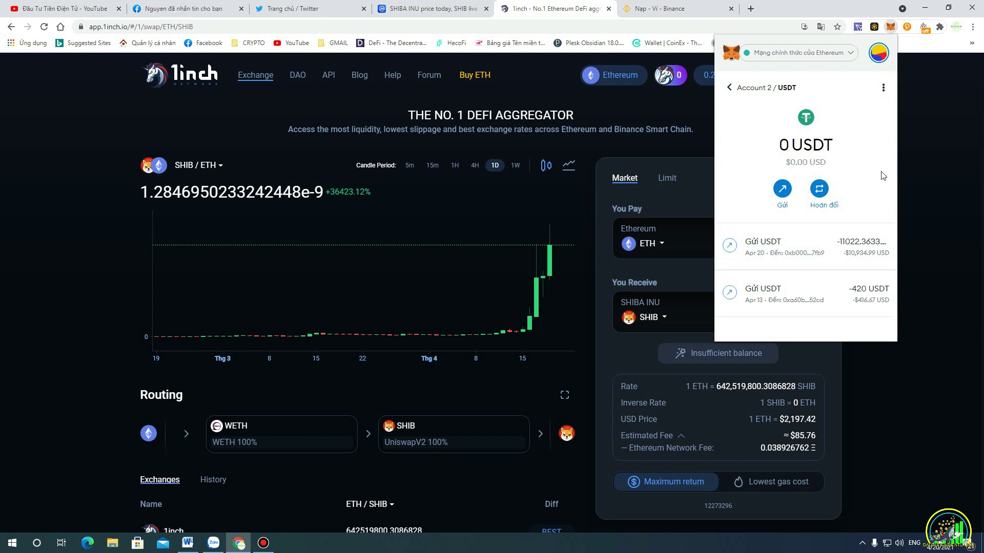
- Close the confirmation, review the remaining 0.2137 ETH and token balances, then close MetaMask
left_click(930, 202)
left_click(890, 27)
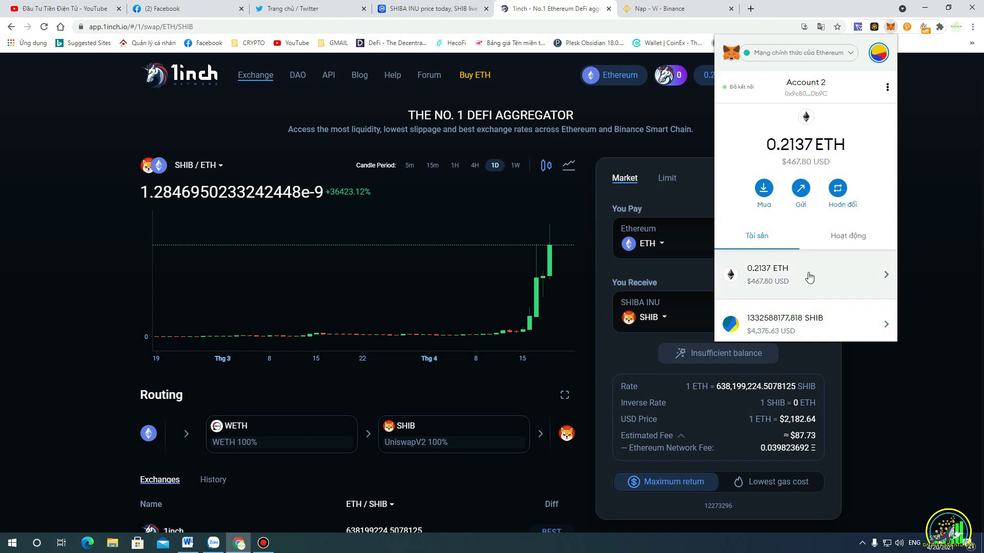
scroll(805, 276, "down", 4)
scroll(789, 277, "up", 3)
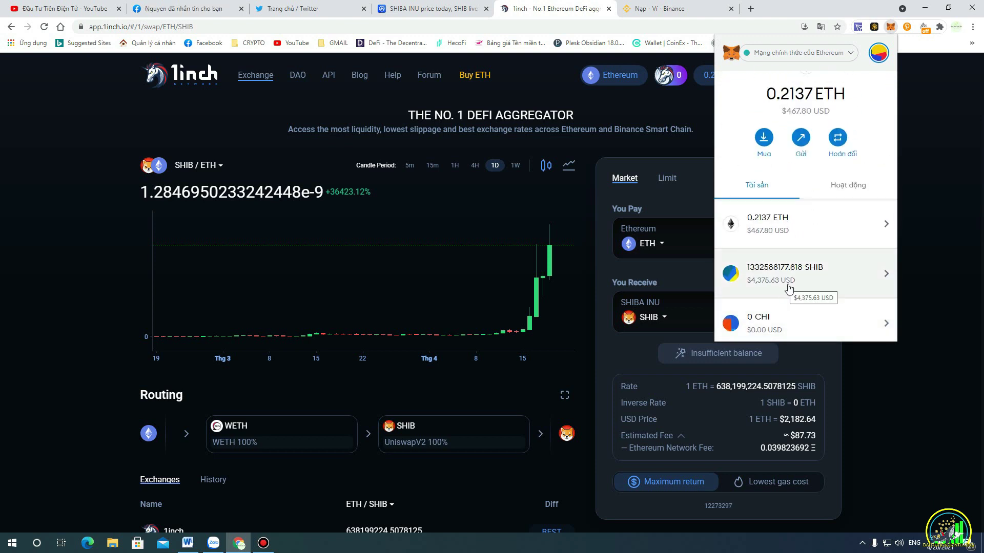
left_click(934, 290)
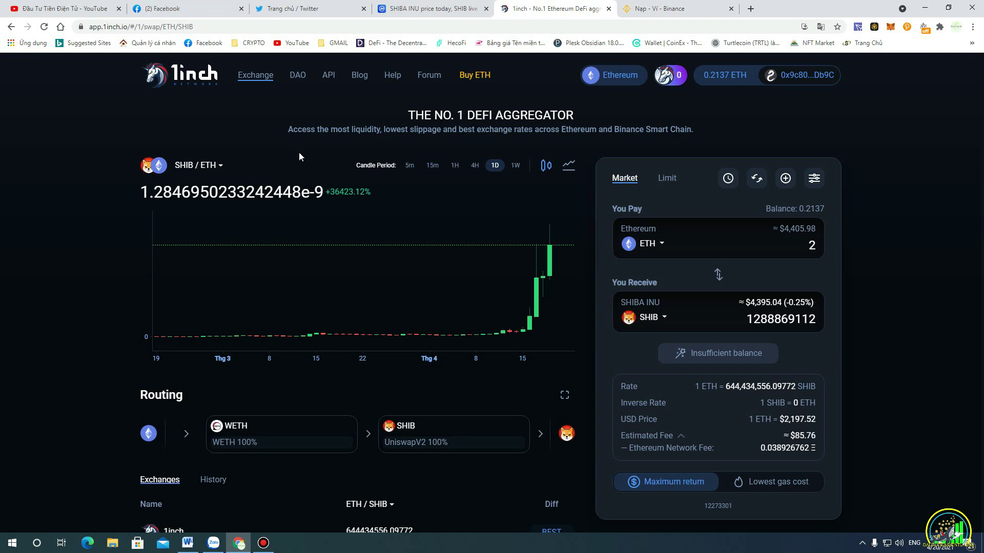
- Search CoinMarketCap for 'SAFEMOO' and open the SafeMoon page ($0.00000765, +158.53%)
left_click(461, 9)
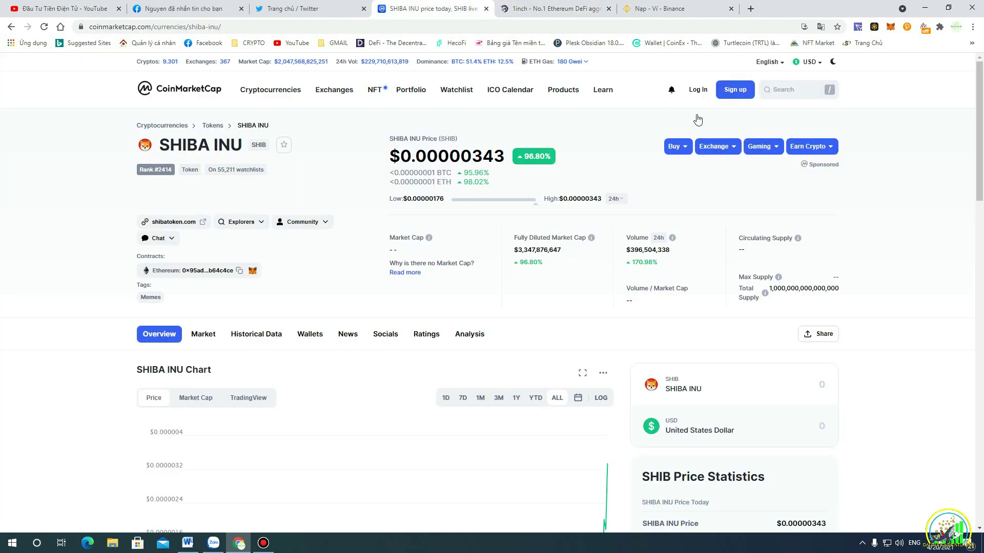
left_click(784, 96)
type("SAFE")
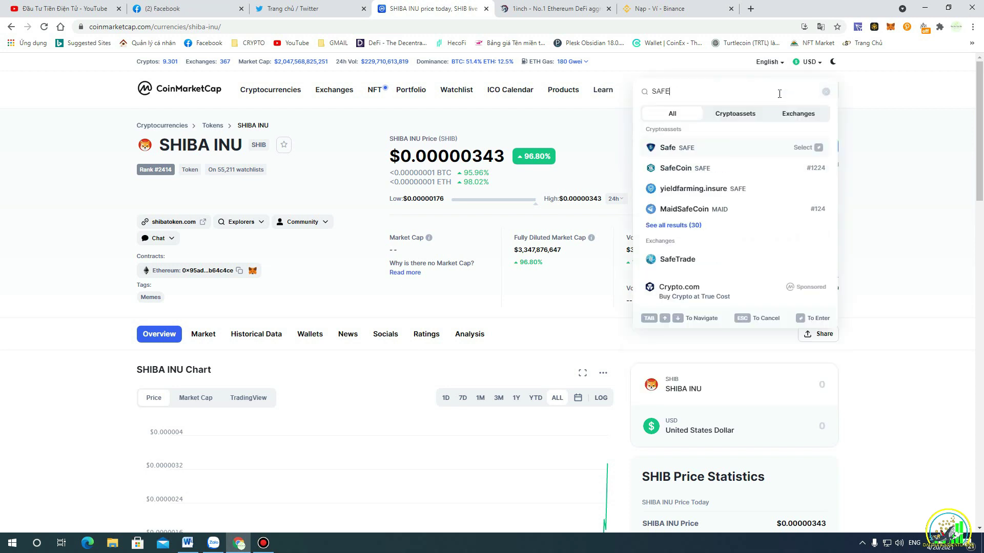
type("MOO")
left_click(728, 134)
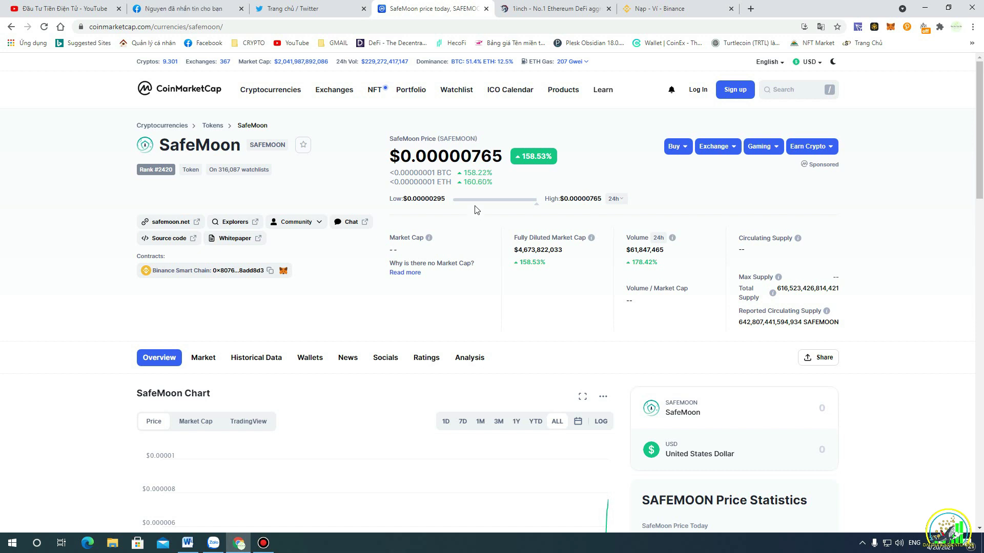
left_click(200, 7)
- Open the Trade Coin - Kiếm Tiền Số group post from the Facebook notifications list
left_click(933, 70)
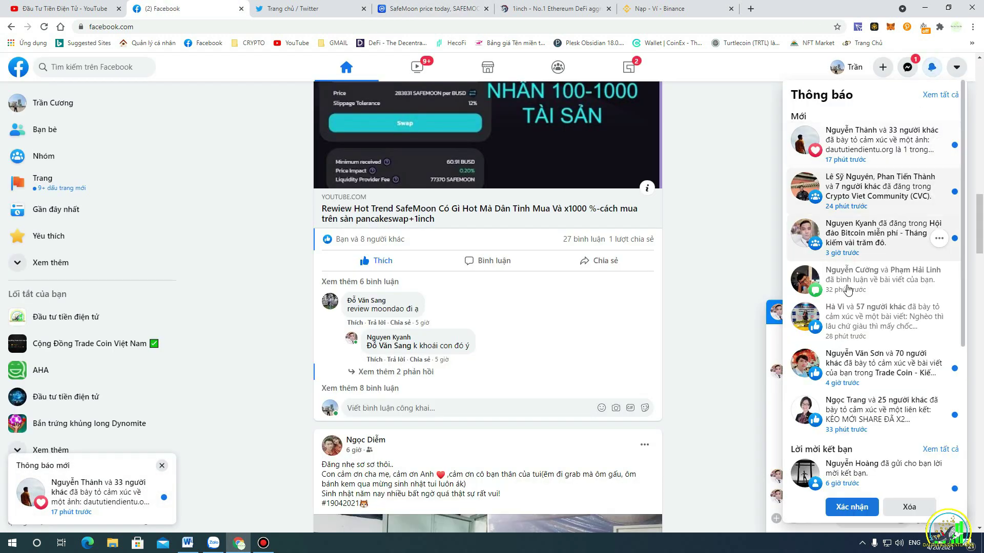
scroll(866, 294, "down", 3)
scroll(867, 296, "down", 2)
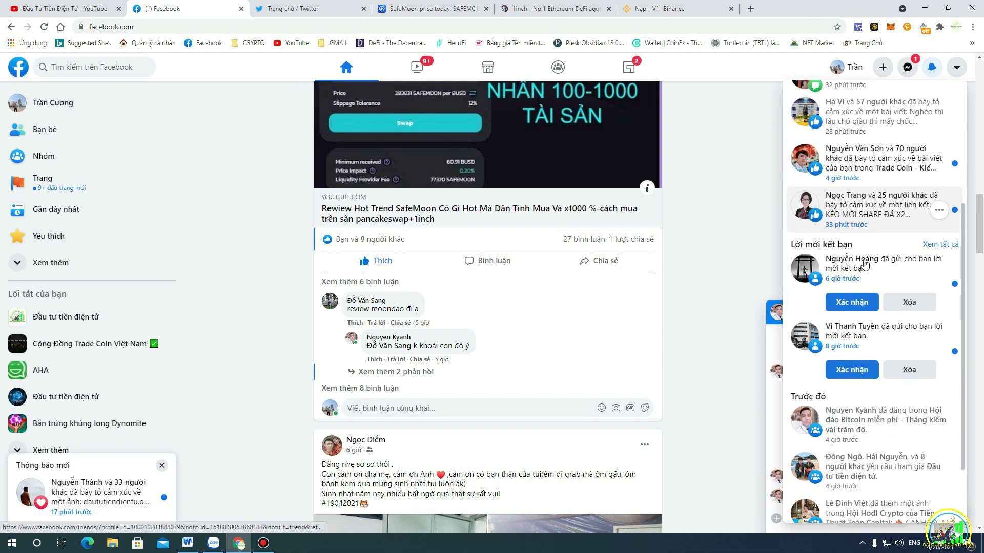
left_click(881, 159)
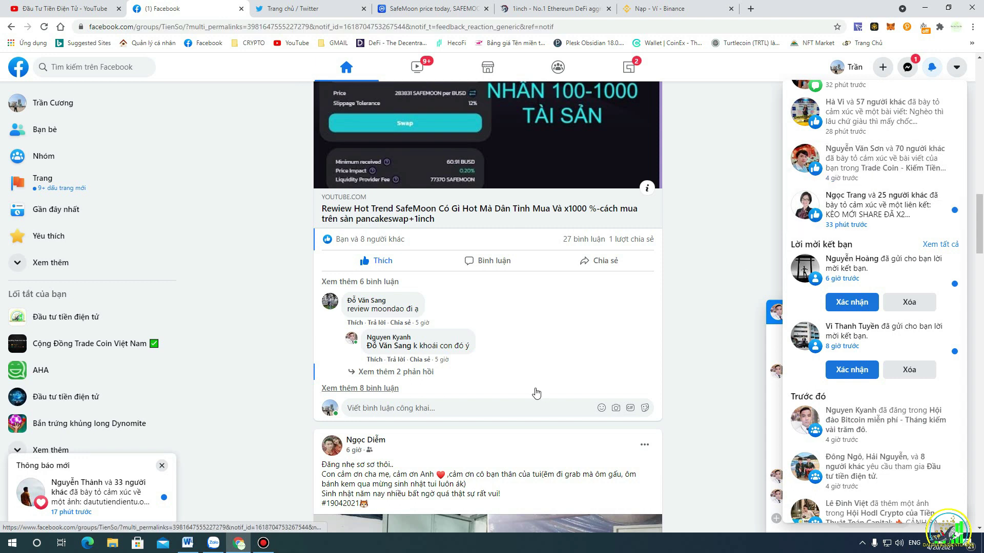
scroll(530, 354, "down", 6)
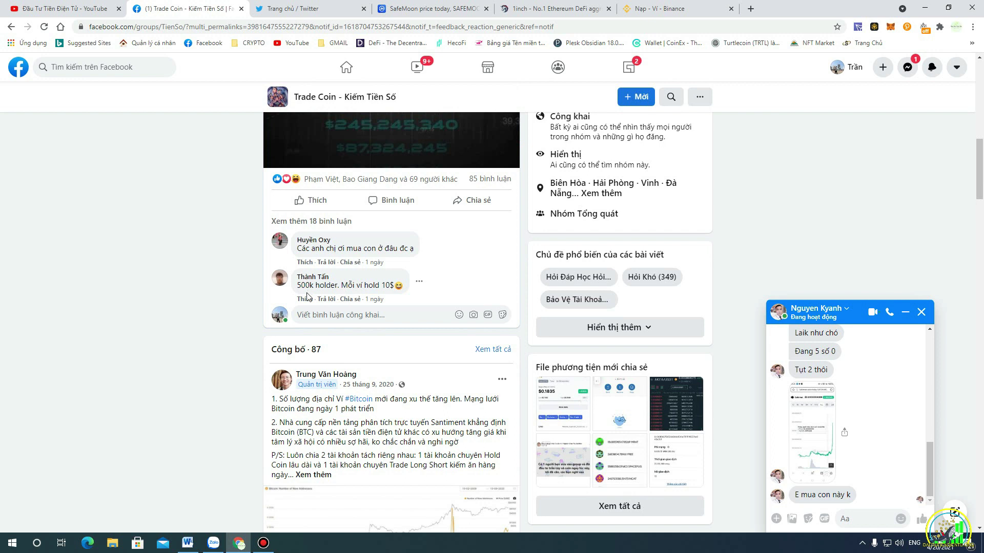
- Expand the earlier comments on the SafeMoon post and read down through the whole thread
left_click(419, 311)
left_click(313, 221)
scroll(403, 358, "up", 6)
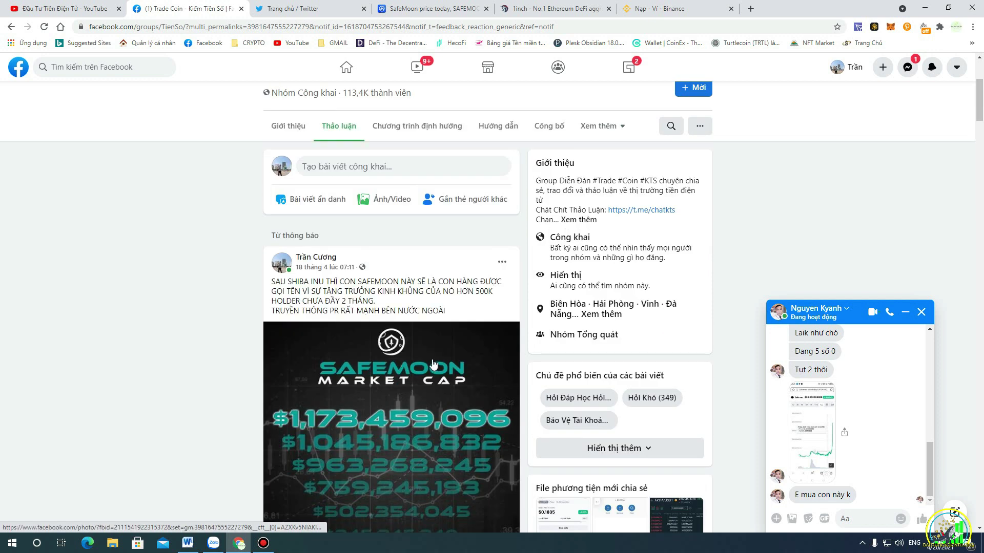
scroll(755, 343, "down", 3)
scroll(200, 389, "down", 3)
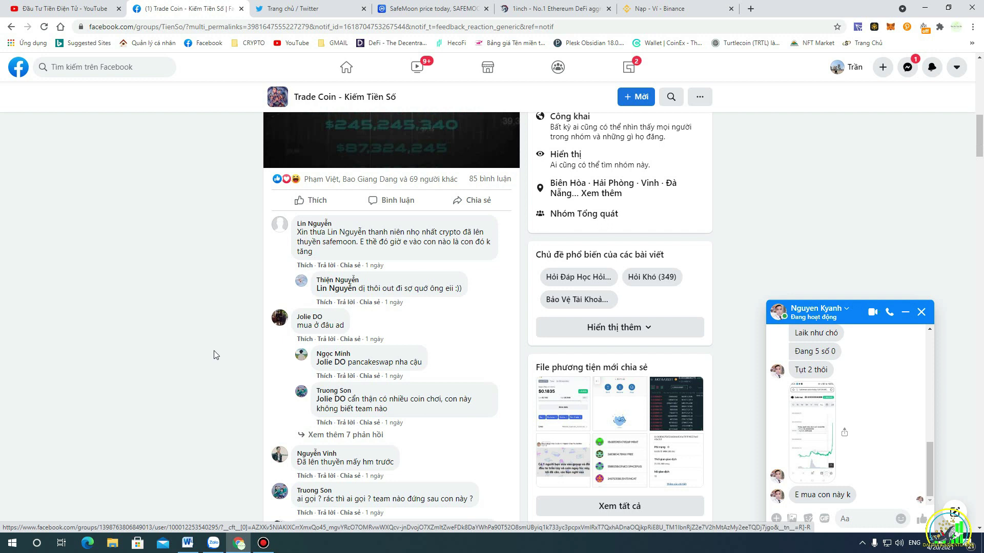
scroll(216, 355, "down", 2)
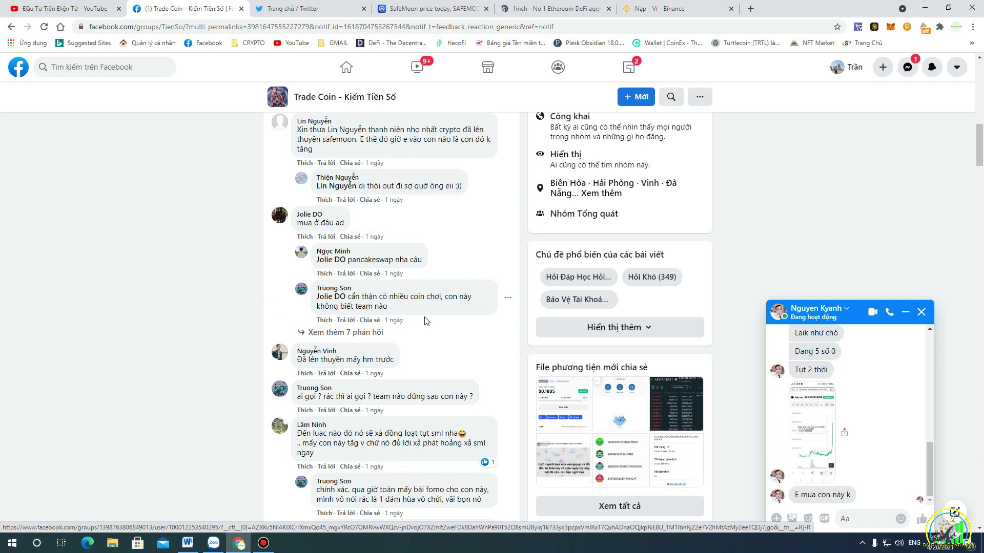
scroll(254, 338, "down", 3)
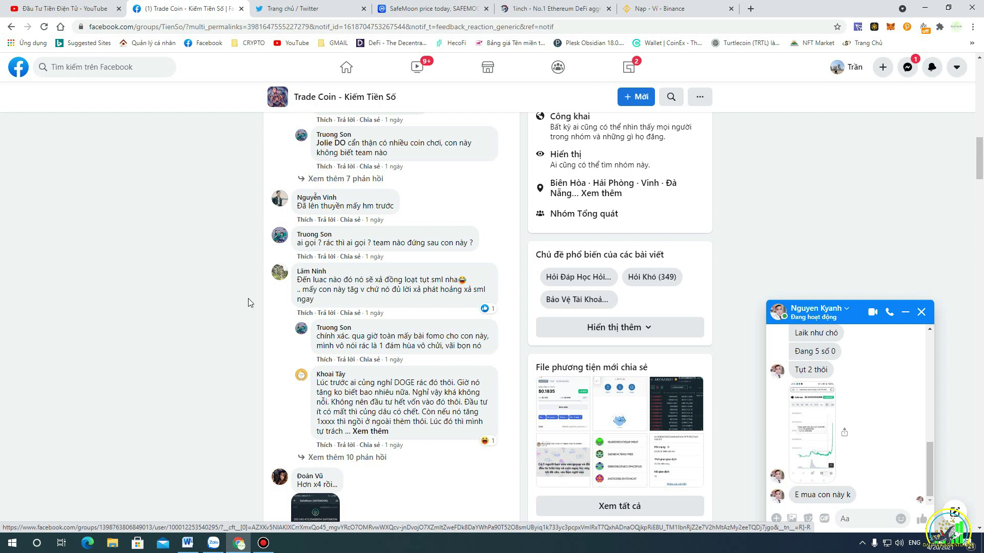
scroll(251, 303, "down", 2)
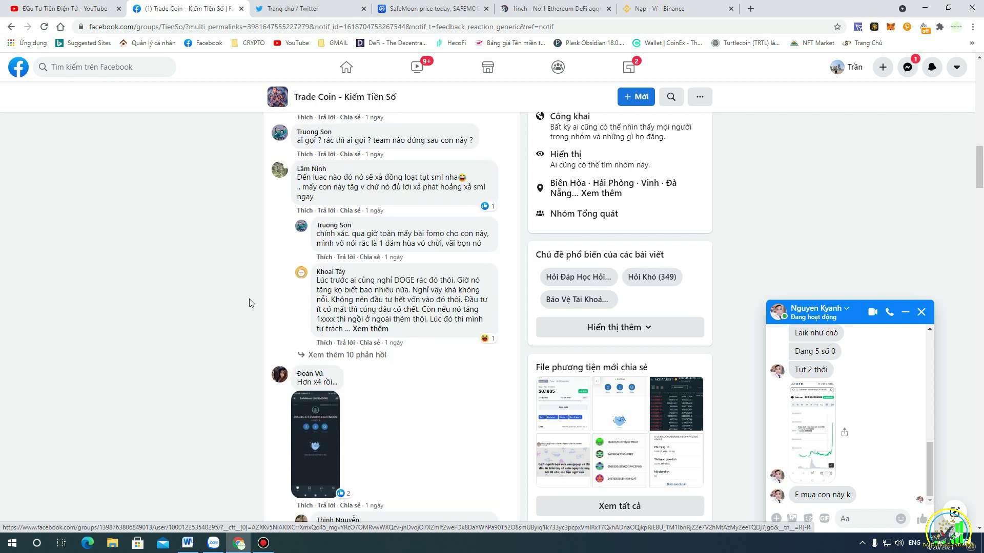
scroll(250, 304, "up", 10)
scroll(249, 305, "down", 5)
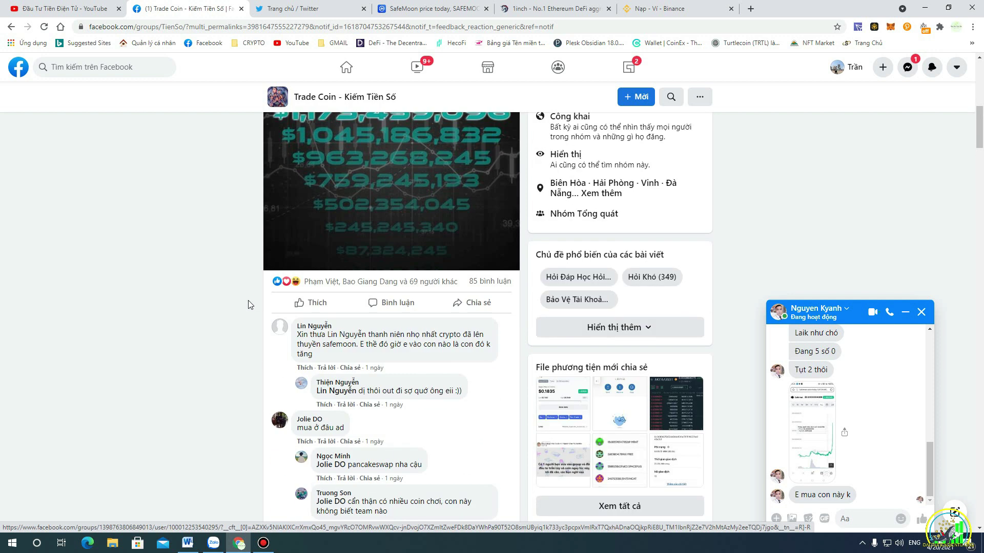
scroll(250, 305, "down", 5)
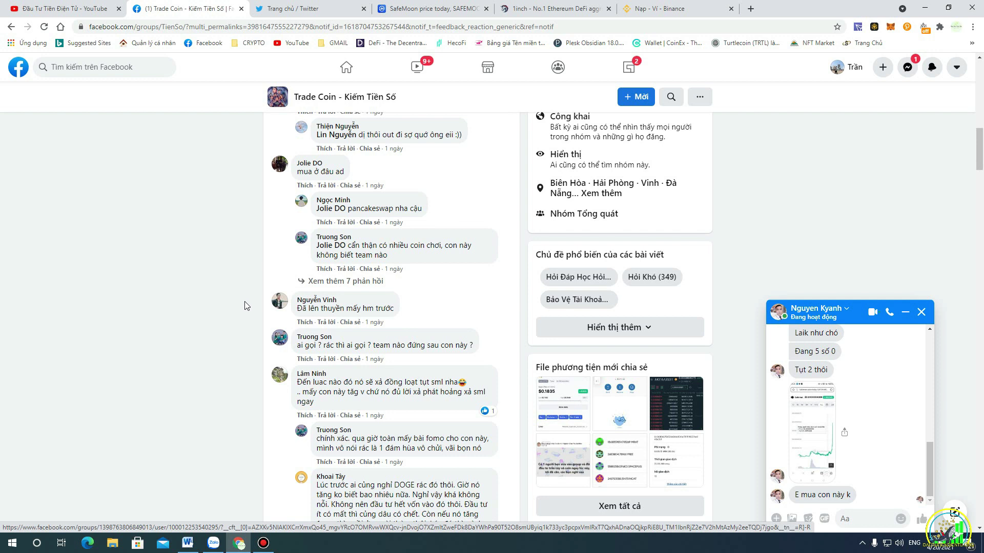
scroll(244, 301, "down", 6)
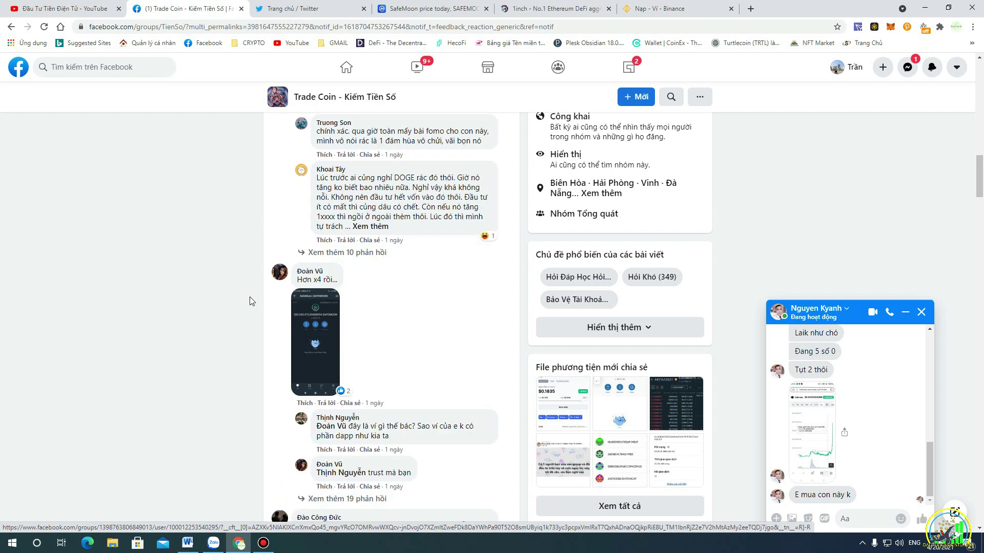
scroll(262, 334, "down", 5)
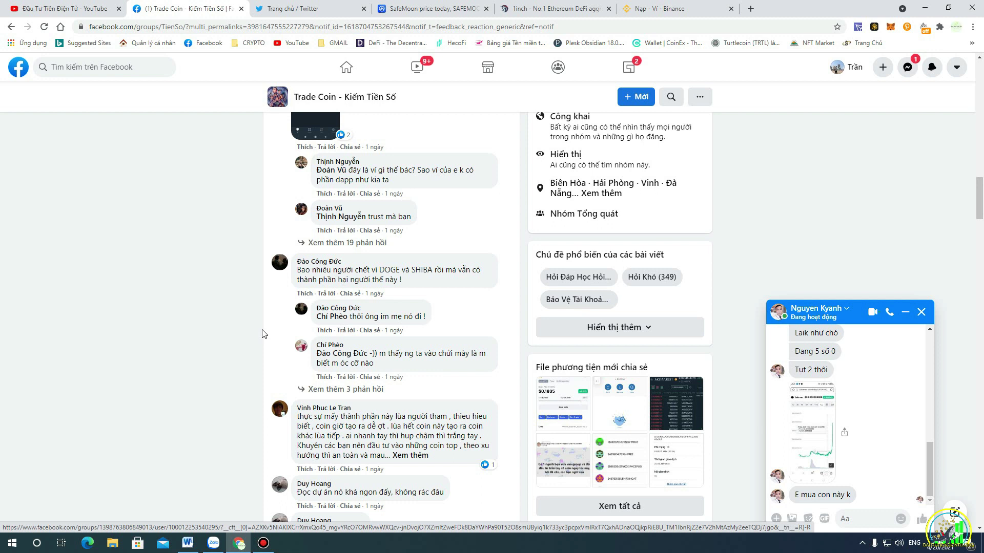
scroll(282, 341, "up", 15)
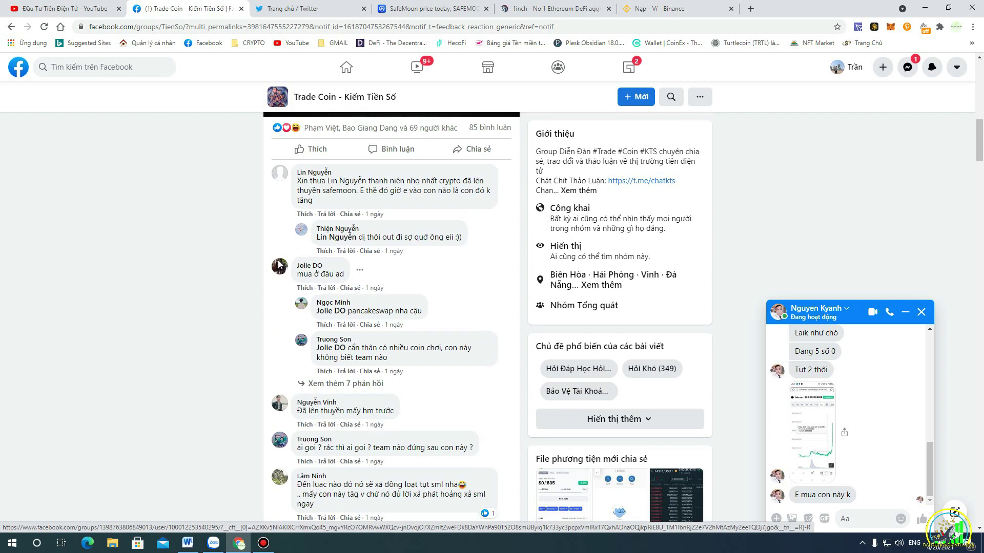
scroll(195, 333, "down", 12)
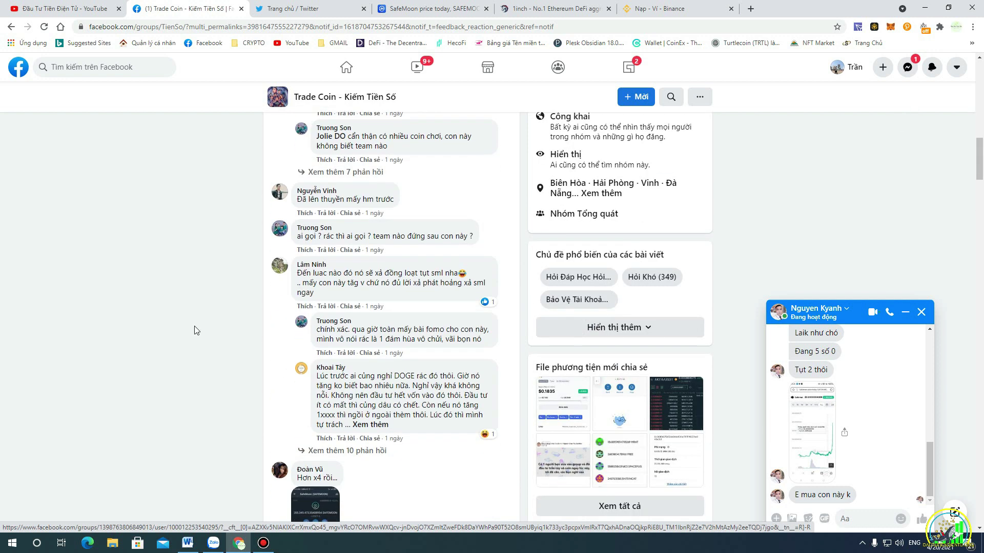
scroll(202, 353, "down", 5)
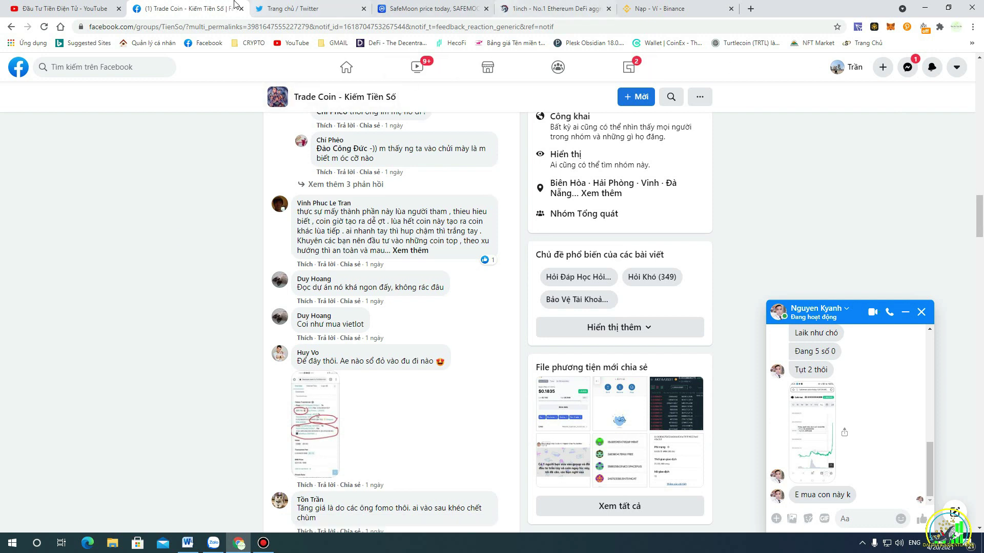
left_click(89, 6)
left_click(922, 67)
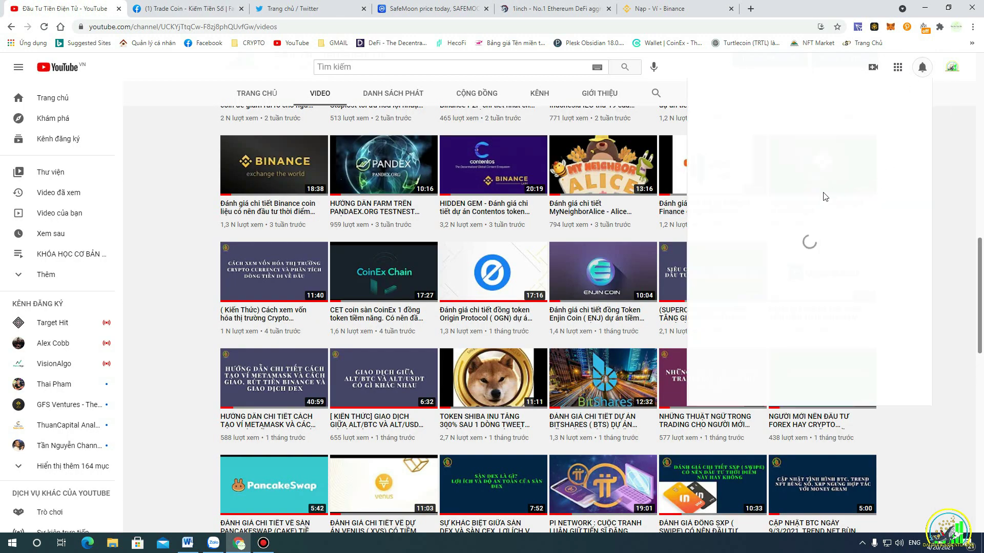
scroll(792, 205, "down", 4)
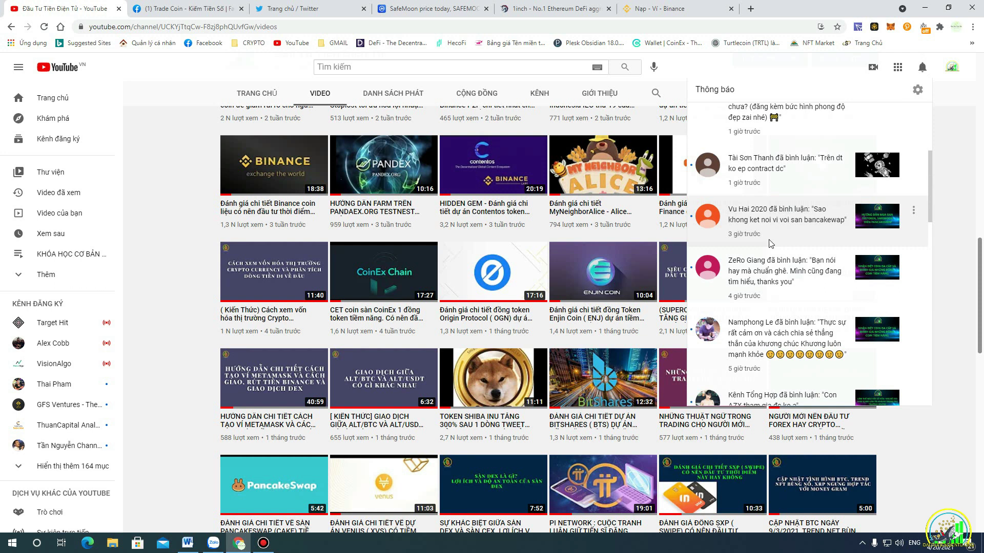
scroll(770, 261, "down", 1)
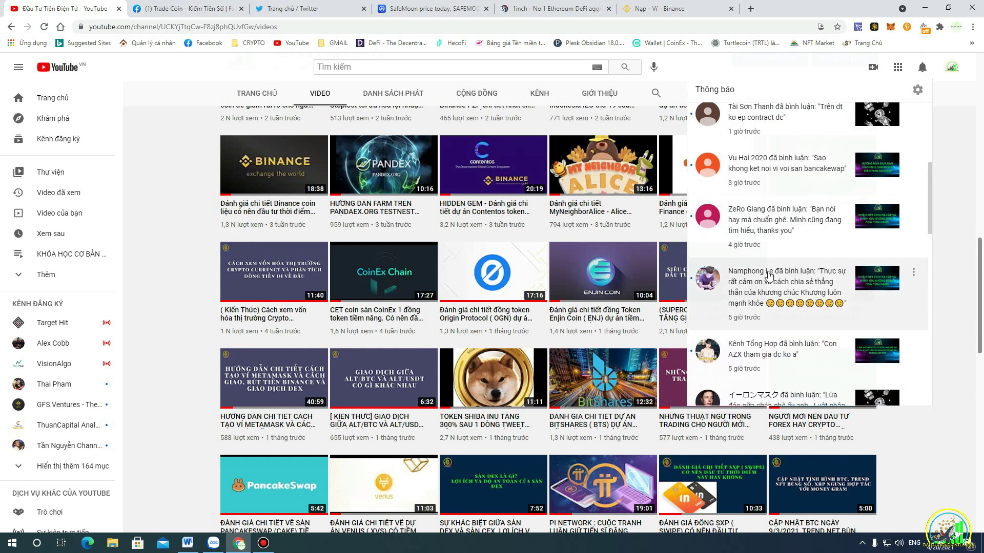
scroll(771, 280, "down", 3)
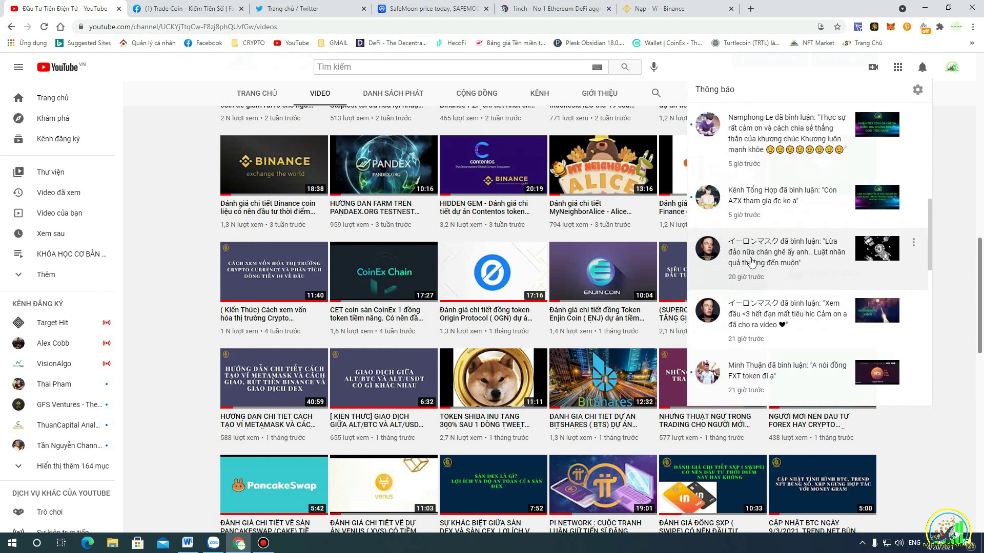
scroll(773, 279, "down", 3)
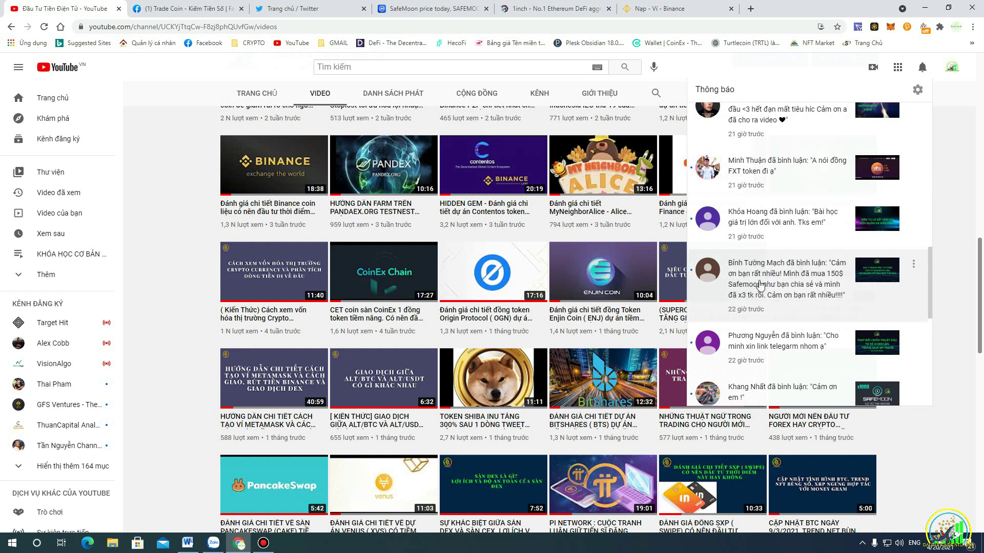
scroll(749, 283, "down", 1)
scroll(750, 284, "down", 8)
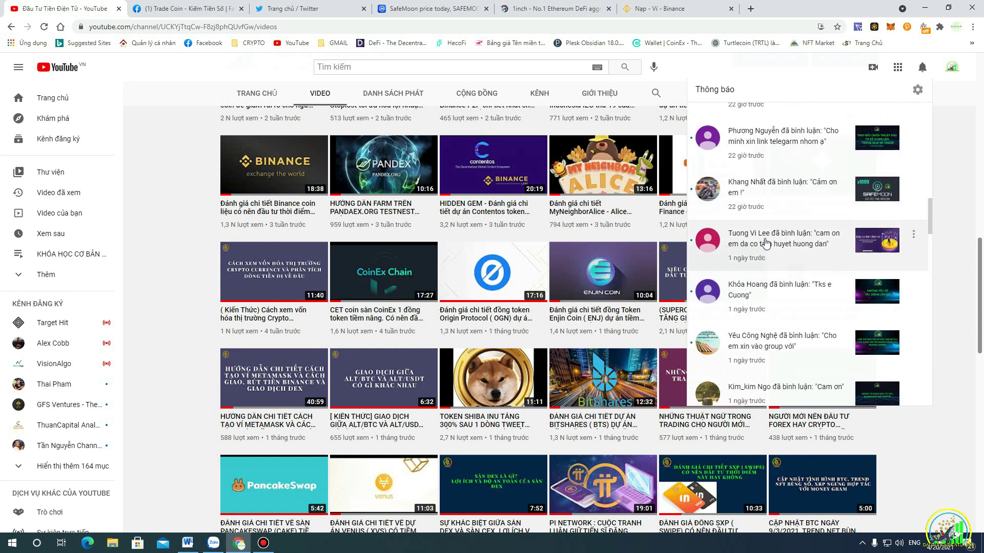
left_click(944, 451)
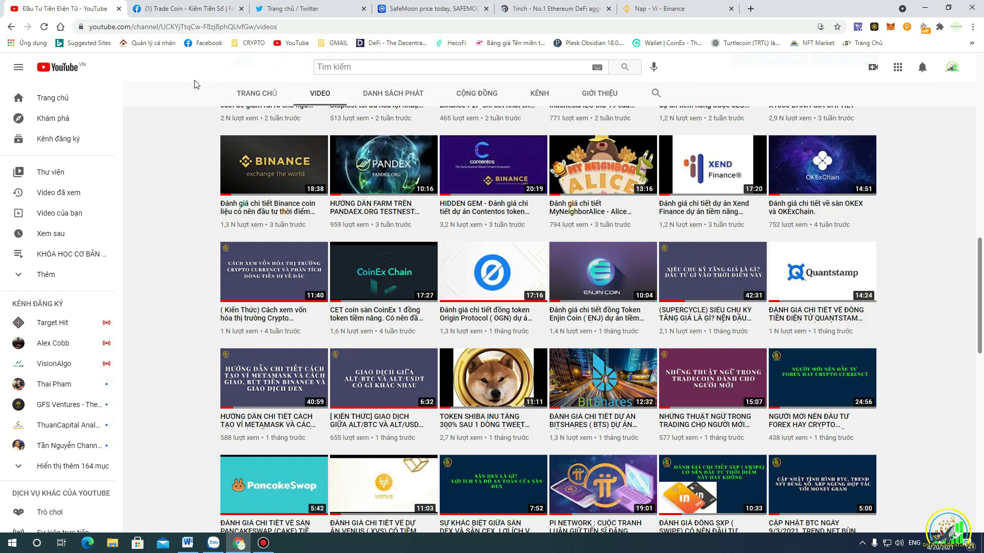
left_click(399, 8)
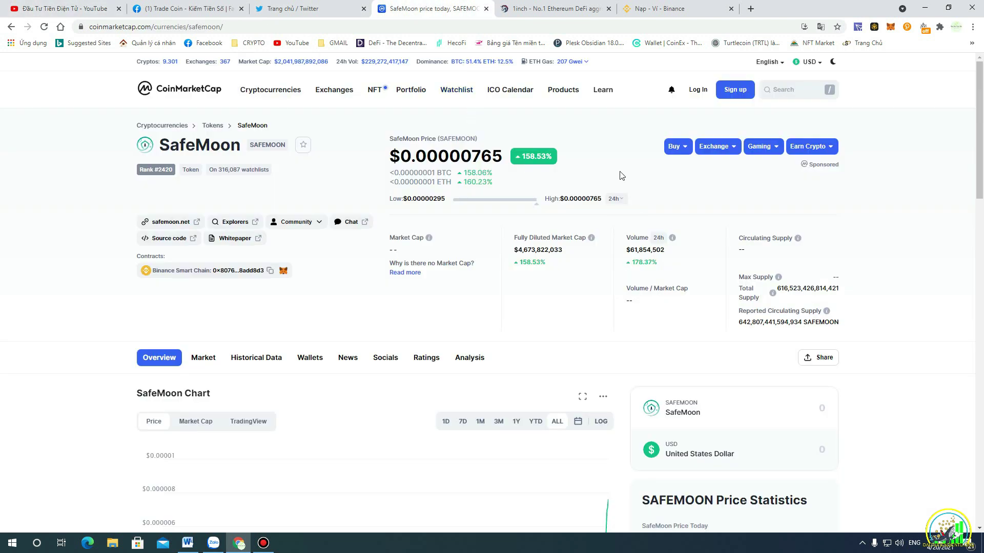
left_click(60, 8)
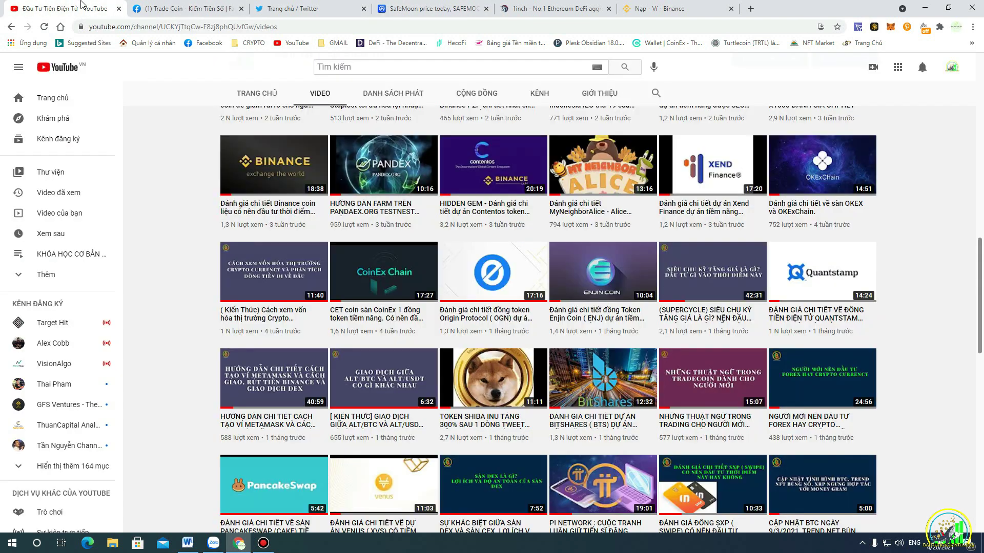
scroll(917, 338, "up", 20)
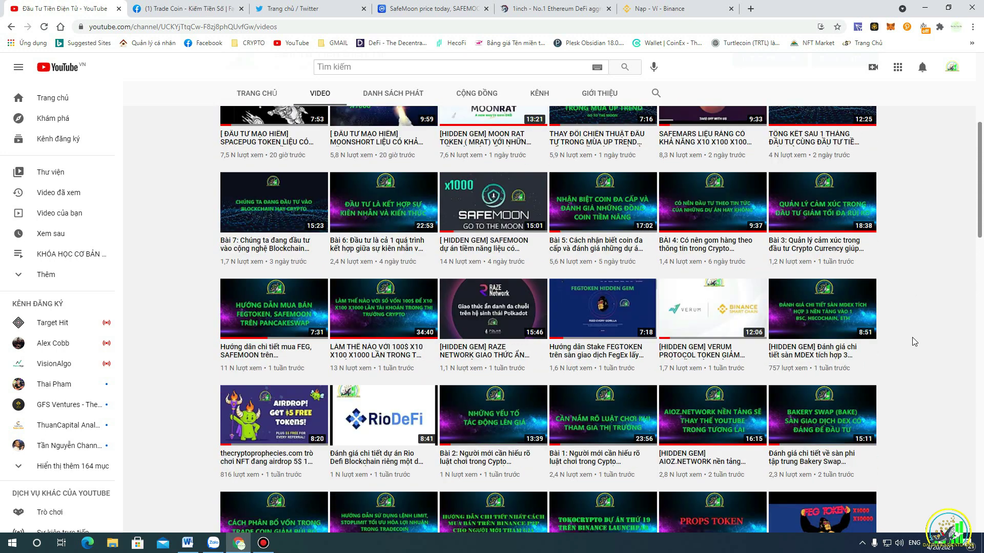
scroll(929, 366, "down", 3)
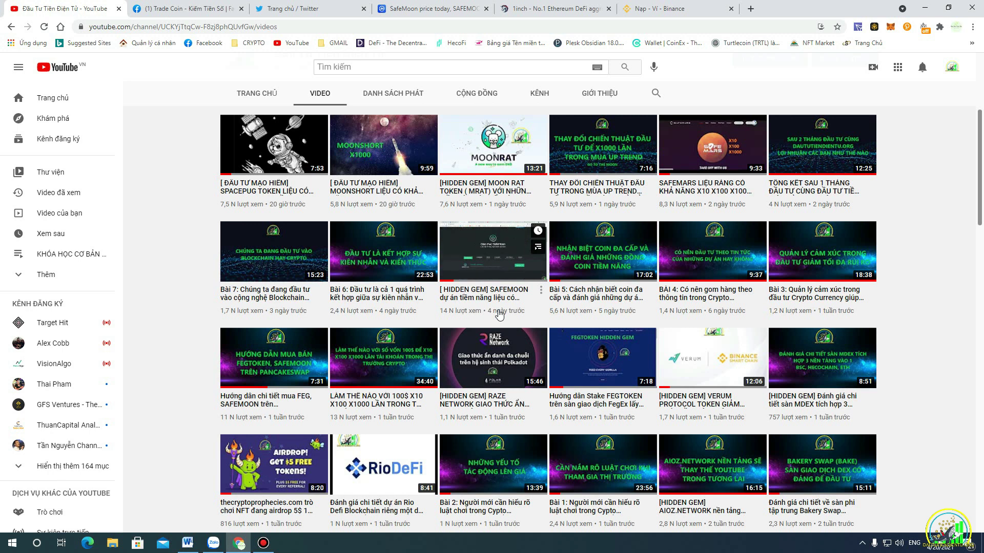
mouse_move(426, 279)
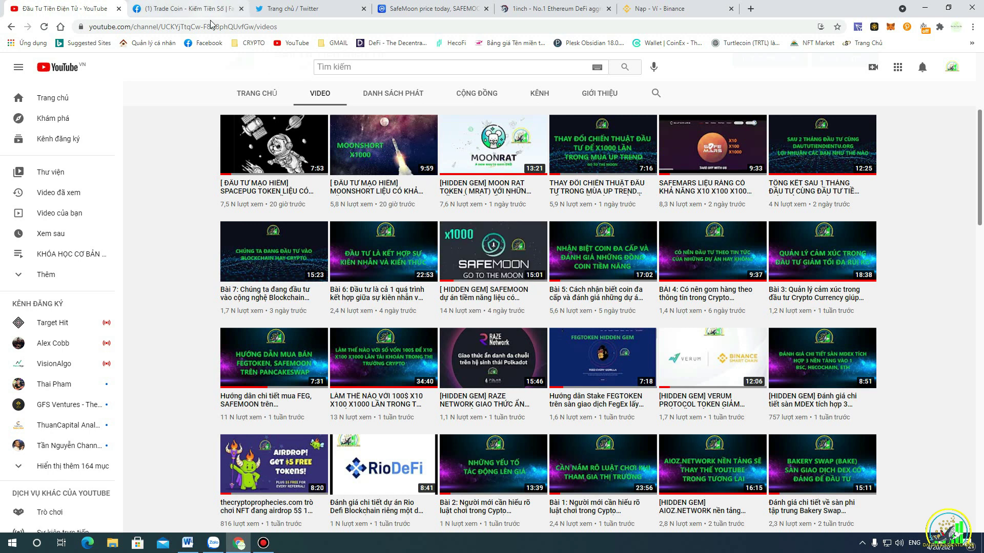
scroll(946, 265, "up", 5)
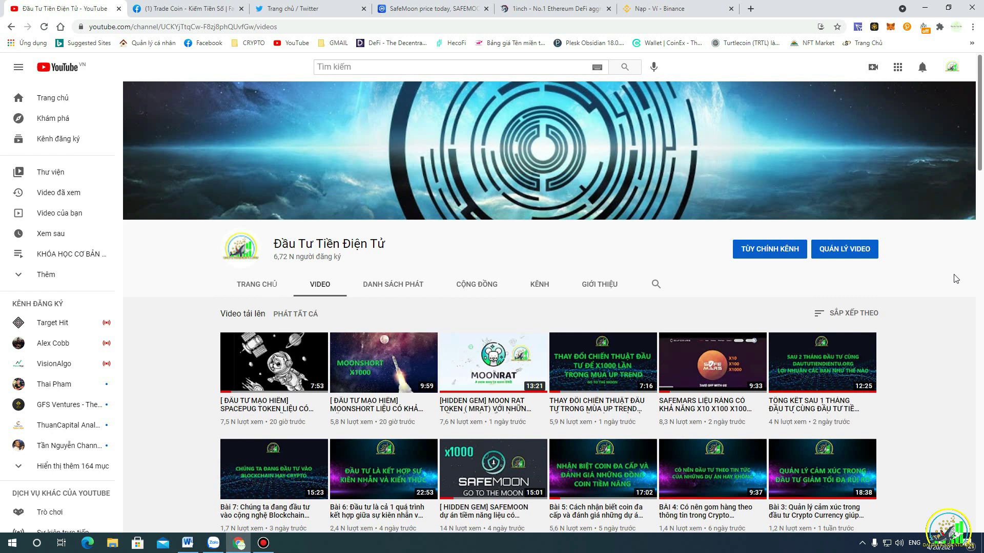
scroll(956, 276, "down", 4)
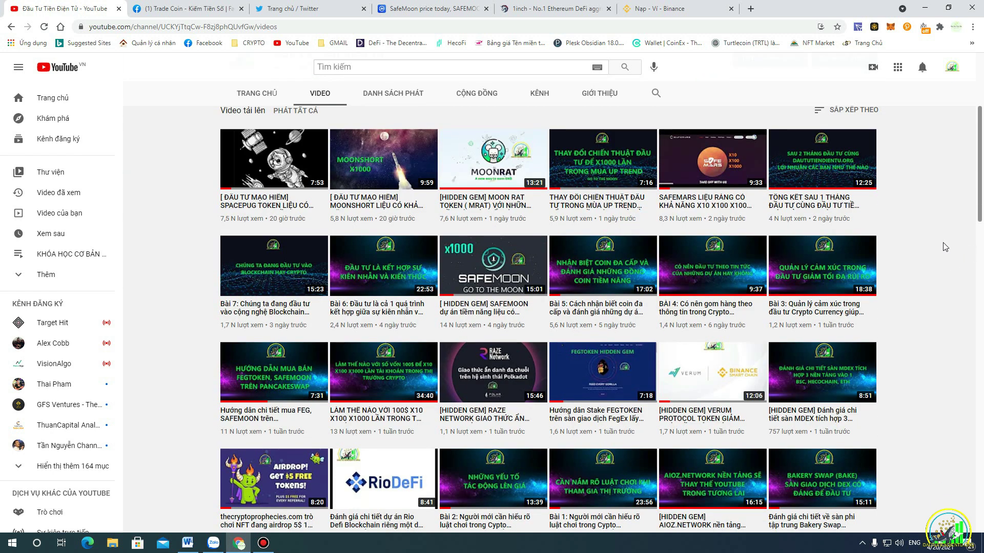
scroll(945, 247, "up", 1)
scroll(946, 247, "up", 3)
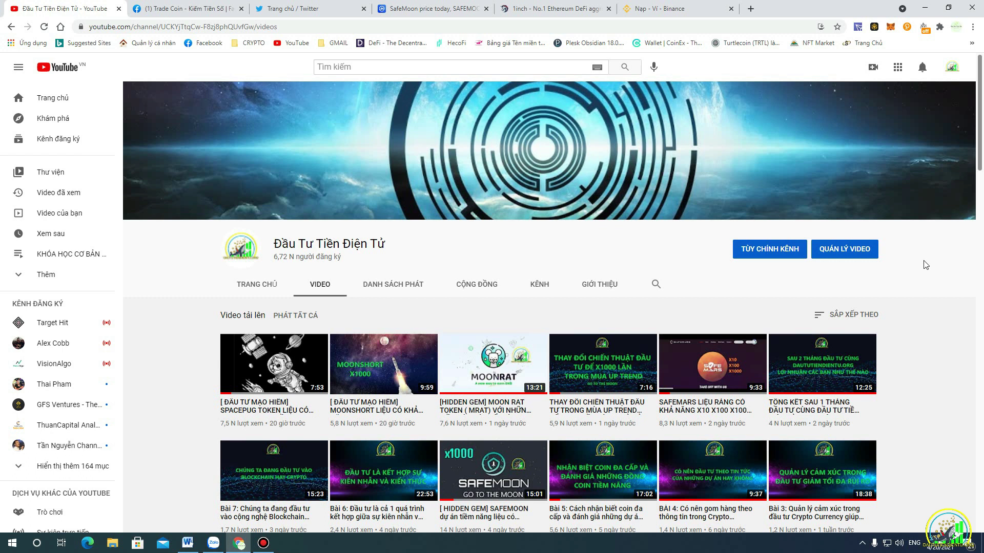
left_click(653, 9)
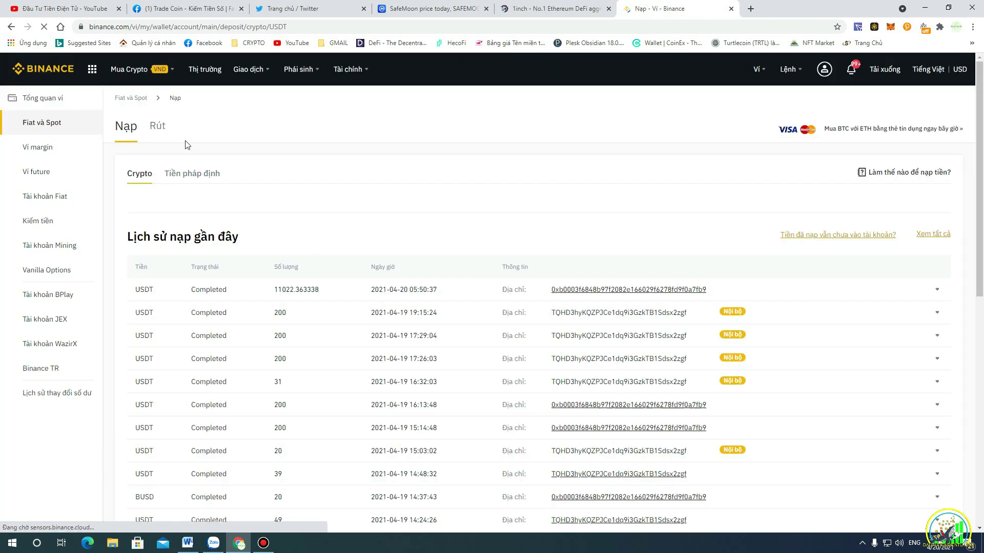
- Expand the top Completed USDT deposit in recent history and highlight its 11022.363338 amount
scroll(390, 246, "down", 4)
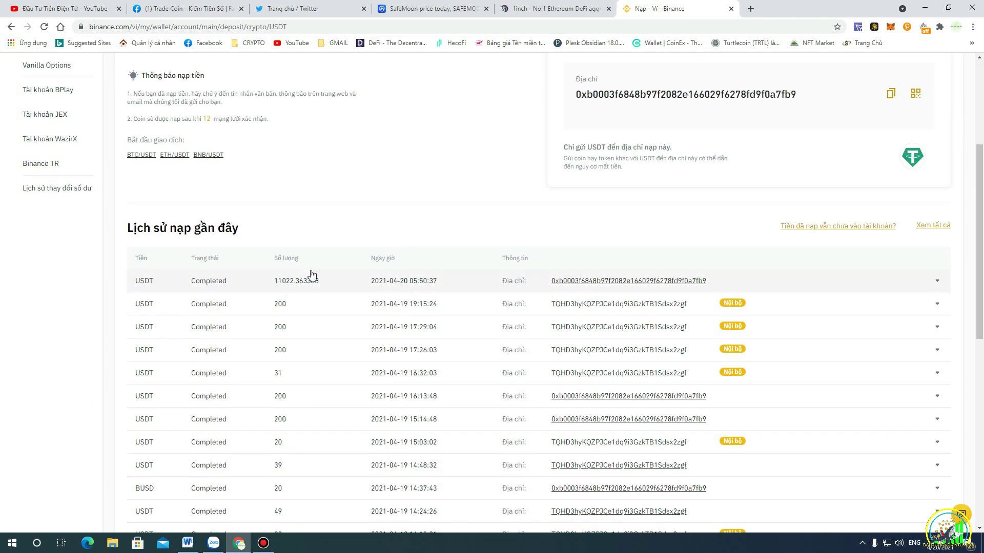
right_click(362, 228)
left_click(281, 280)
left_click(259, 283)
left_click_drag(260, 284, 335, 291)
left_click(334, 291)
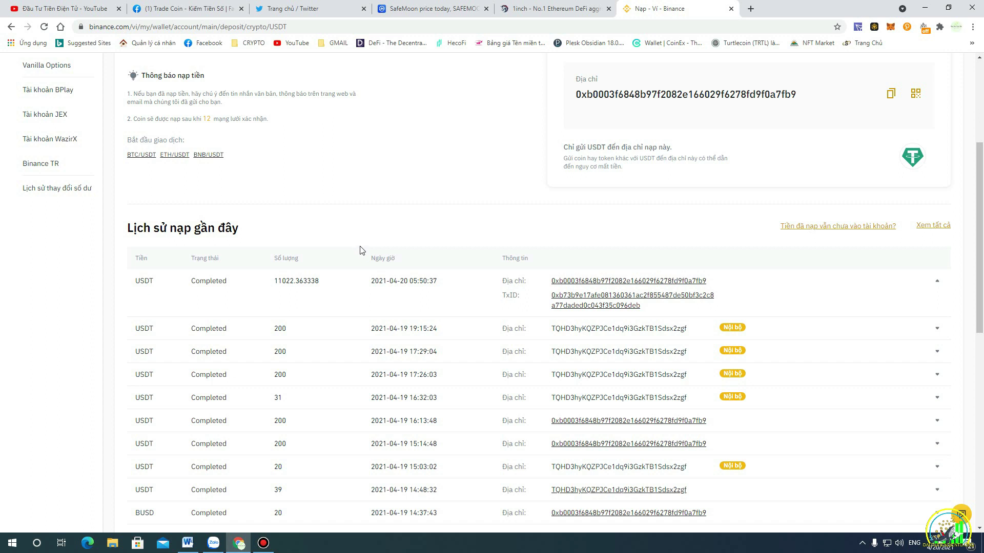
left_click_drag(263, 284, 334, 286)
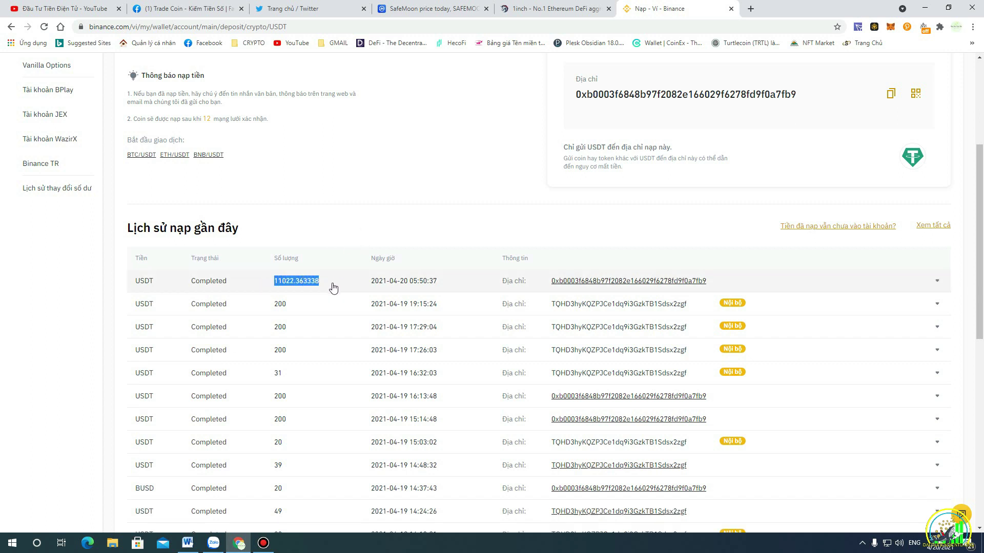
left_click(342, 229)
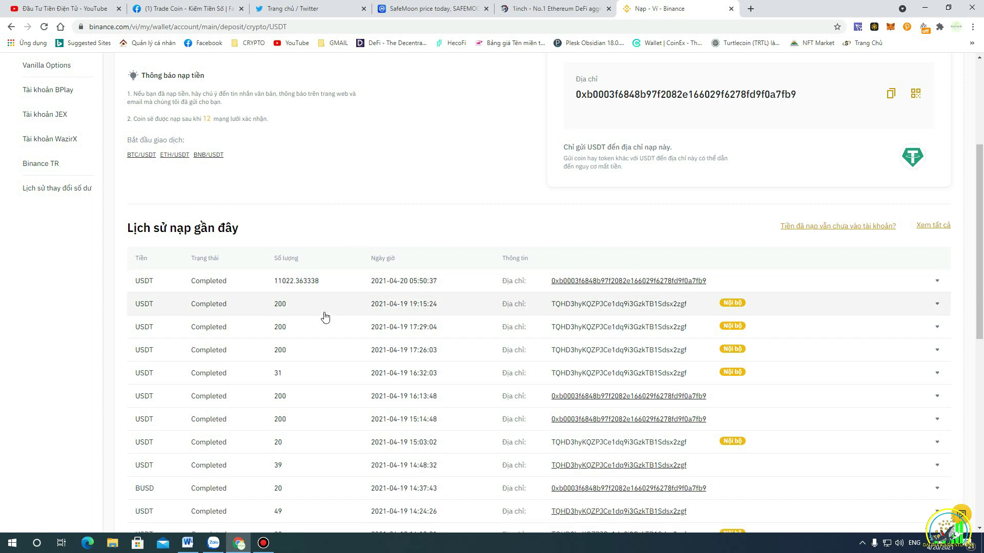